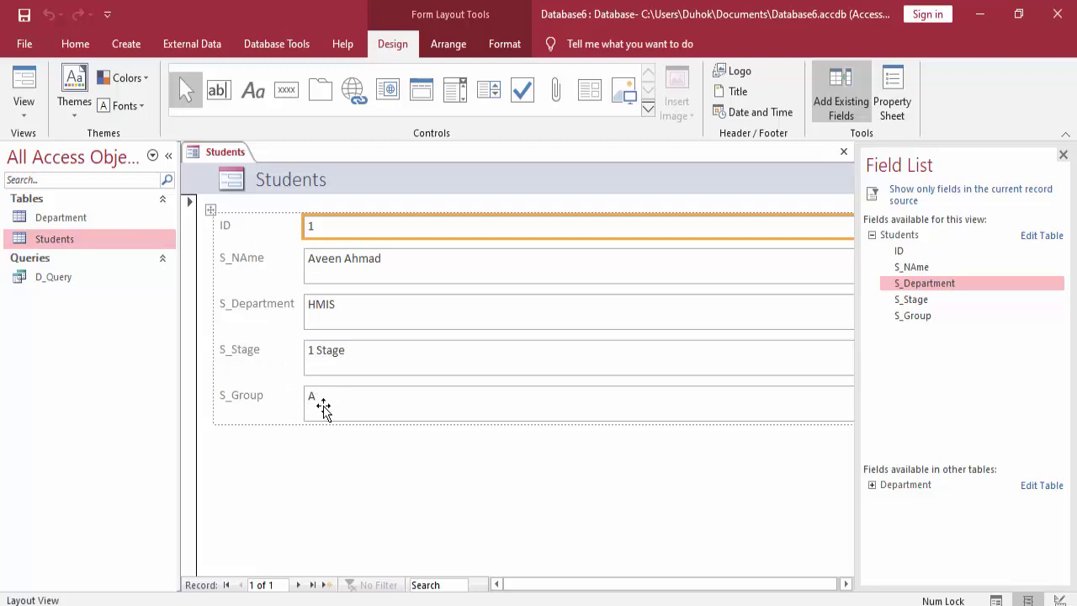
- Switch the Students form to Form View, then close it without saving
left_click(12, 85)
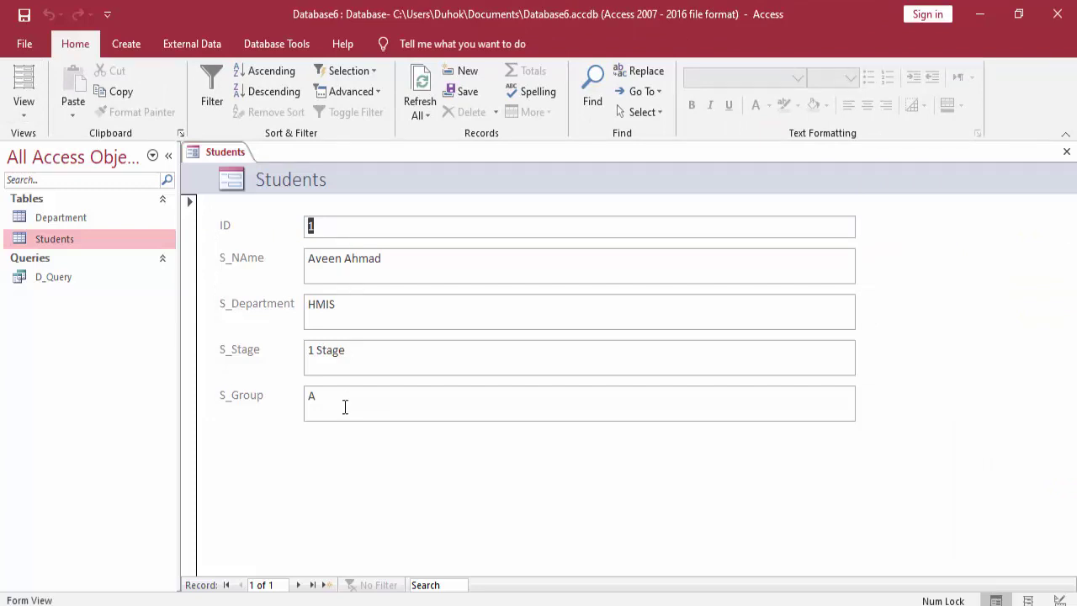
left_click(1067, 154)
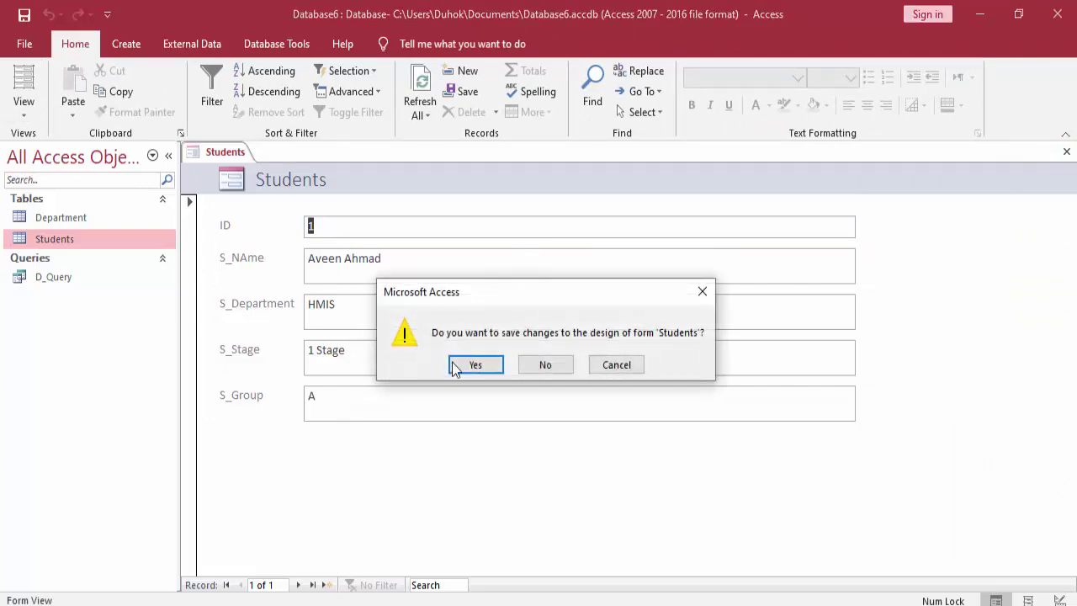
left_click(547, 367)
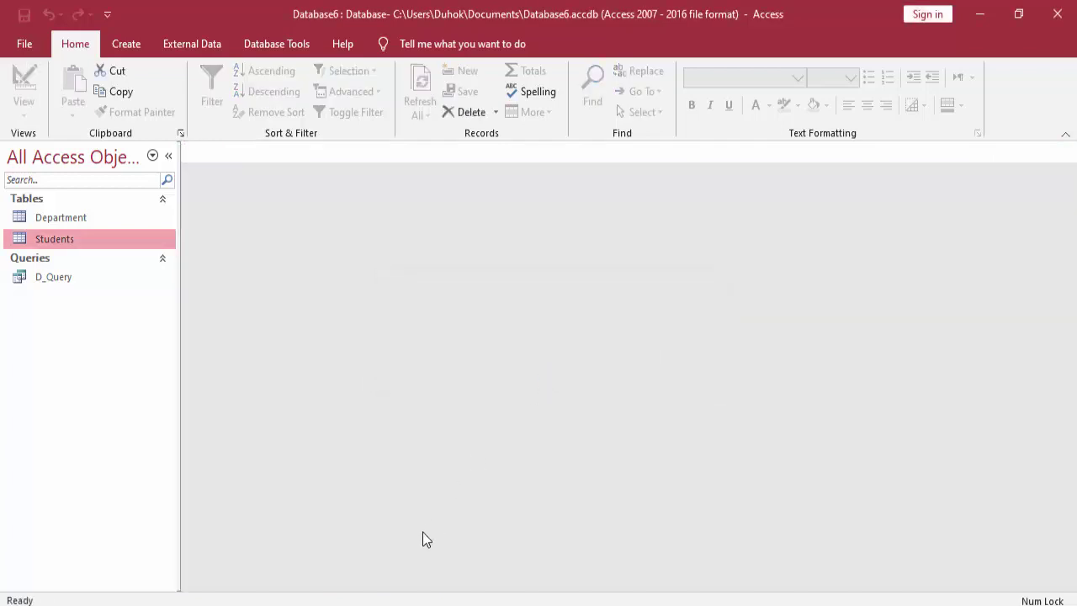
- Open the Students table and start a new record with the student's name and department HMIS
double_click(106, 238)
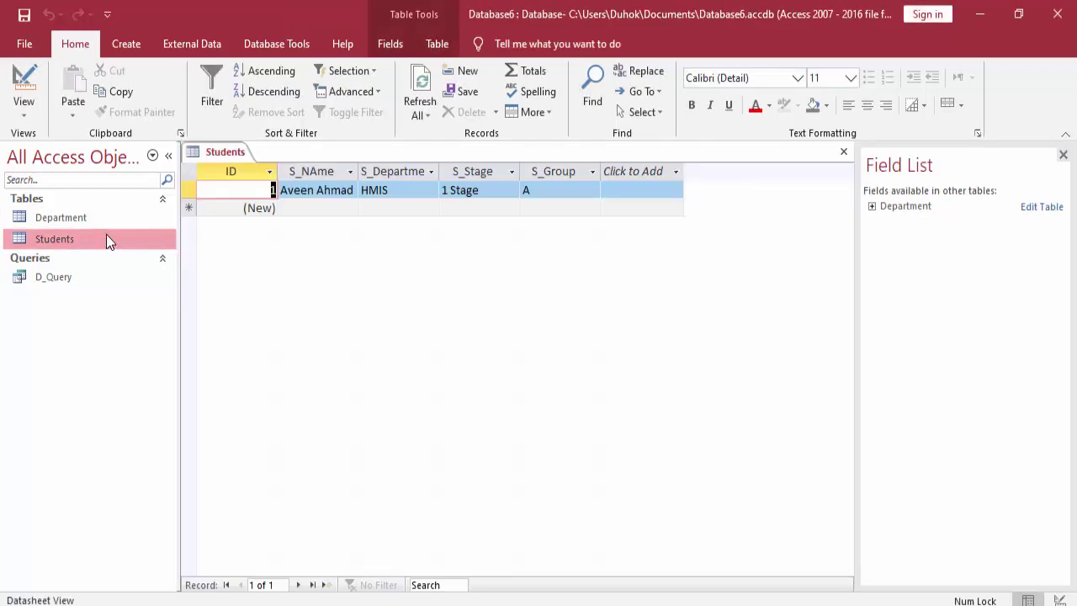
left_click(321, 210)
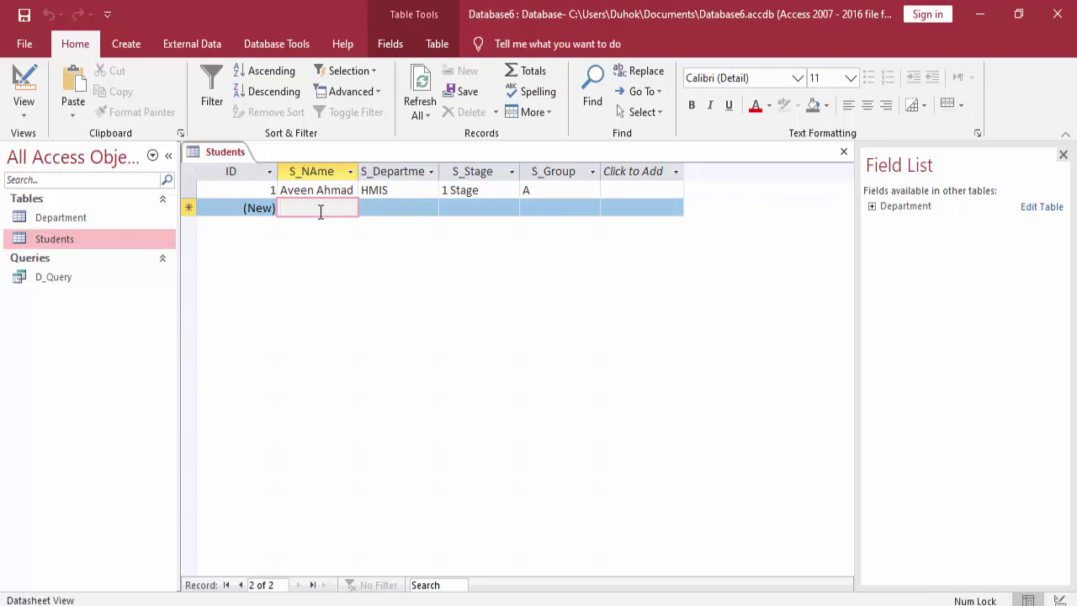
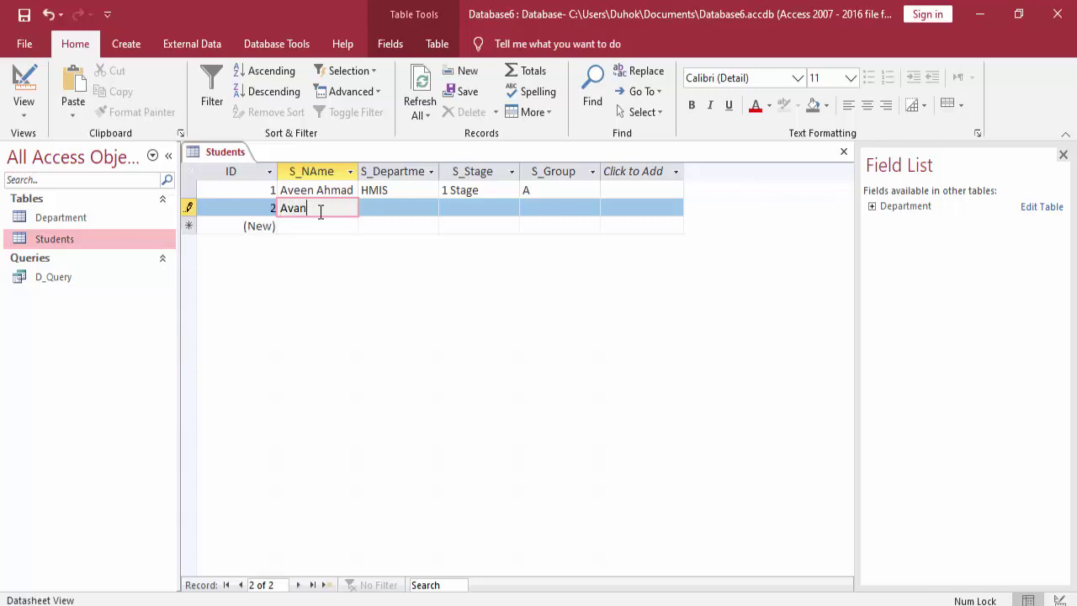
key("Tab")
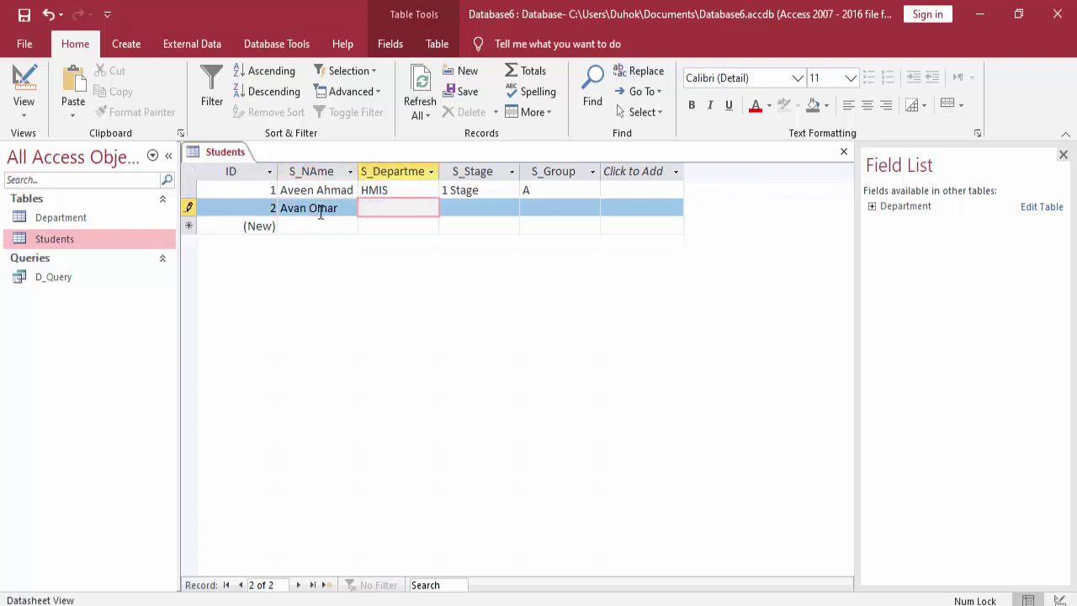
type("HMIS")
key("Tab")
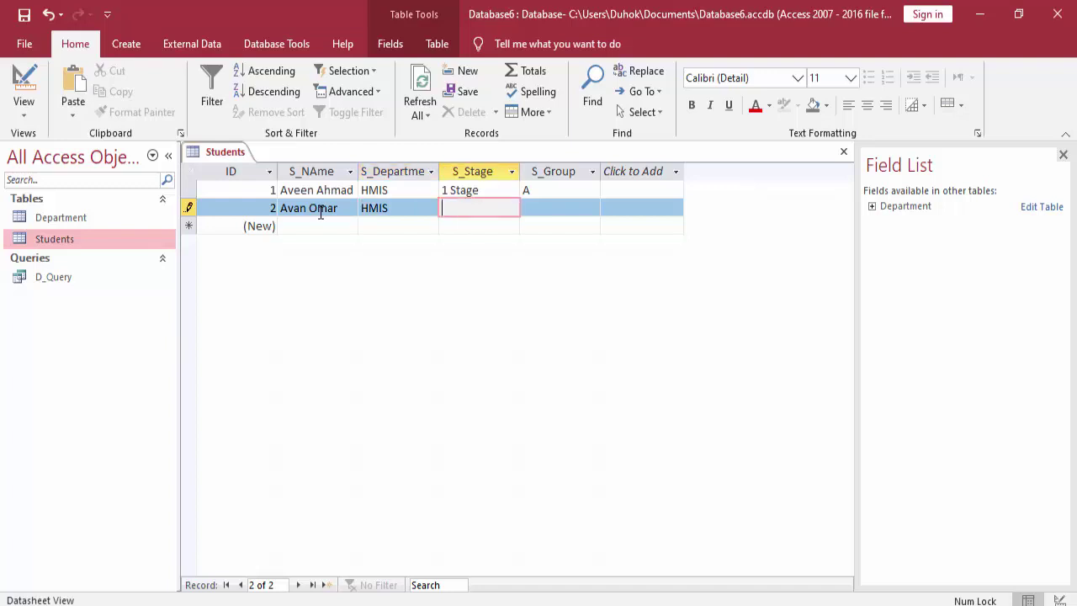
- Finish the record with stage '1 Stage' and group A, then close the table
type("1 Srag")
key("BackSpace")
key("BackSpace")
type("tage")
left_click(531, 209)
type("A")
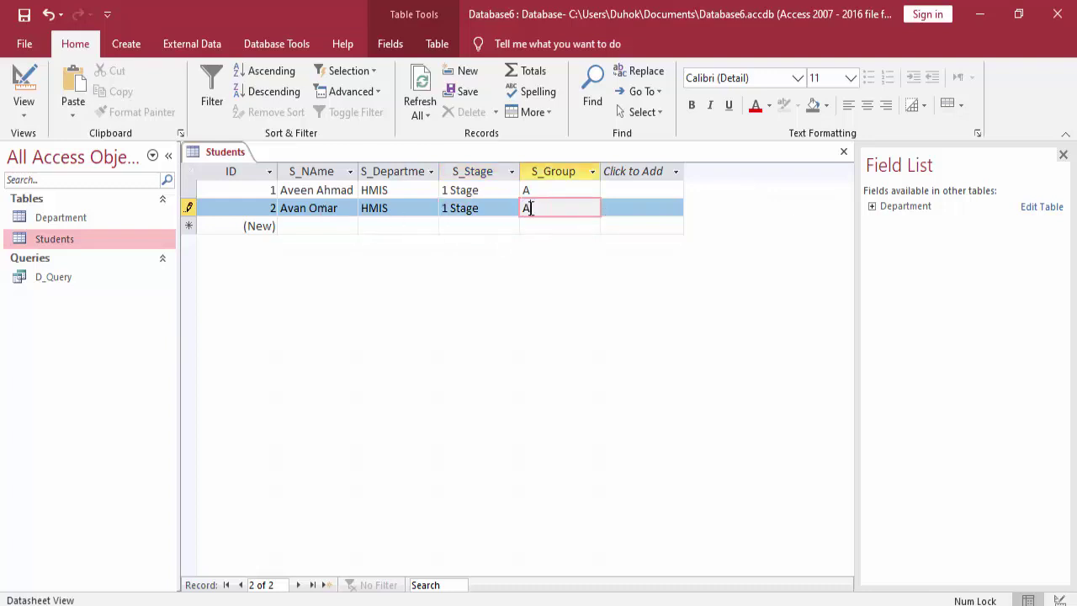
left_click(843, 152)
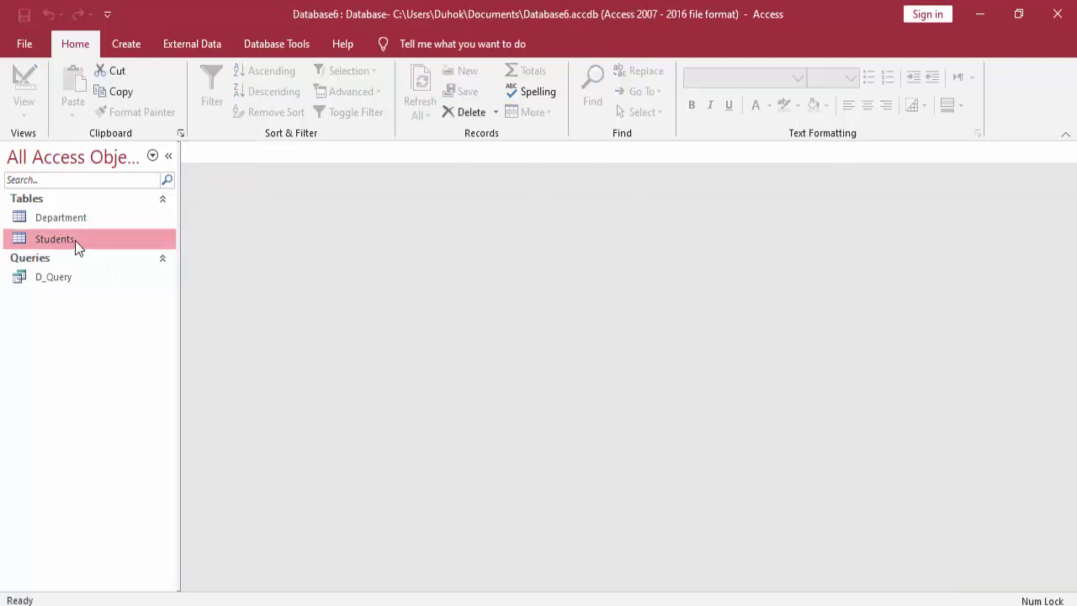
- Generate a form from the Students table and show record 2 in Form View
left_click(128, 44)
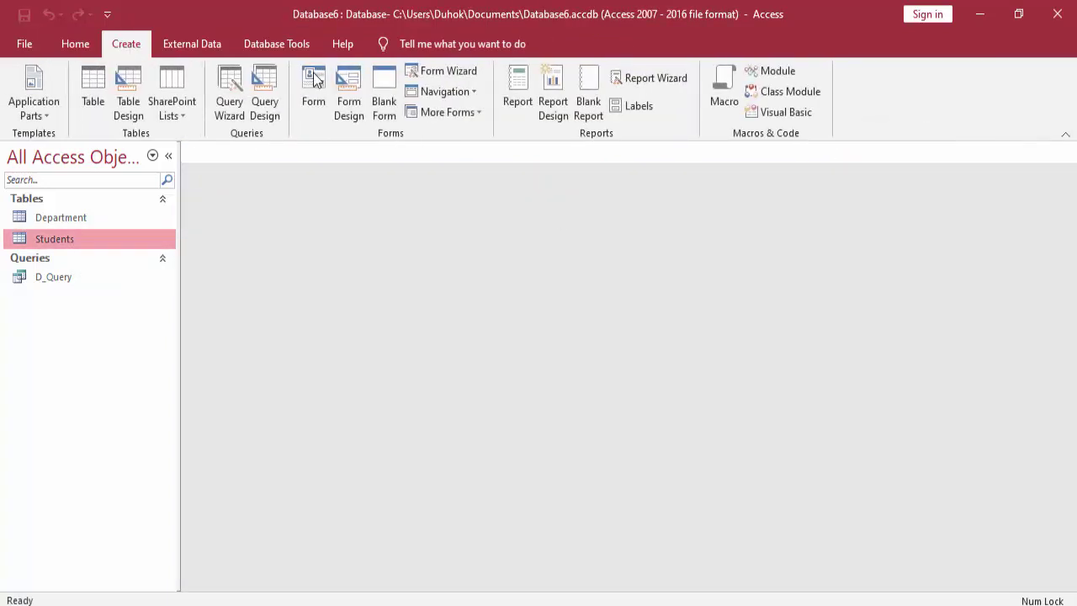
left_click(306, 100)
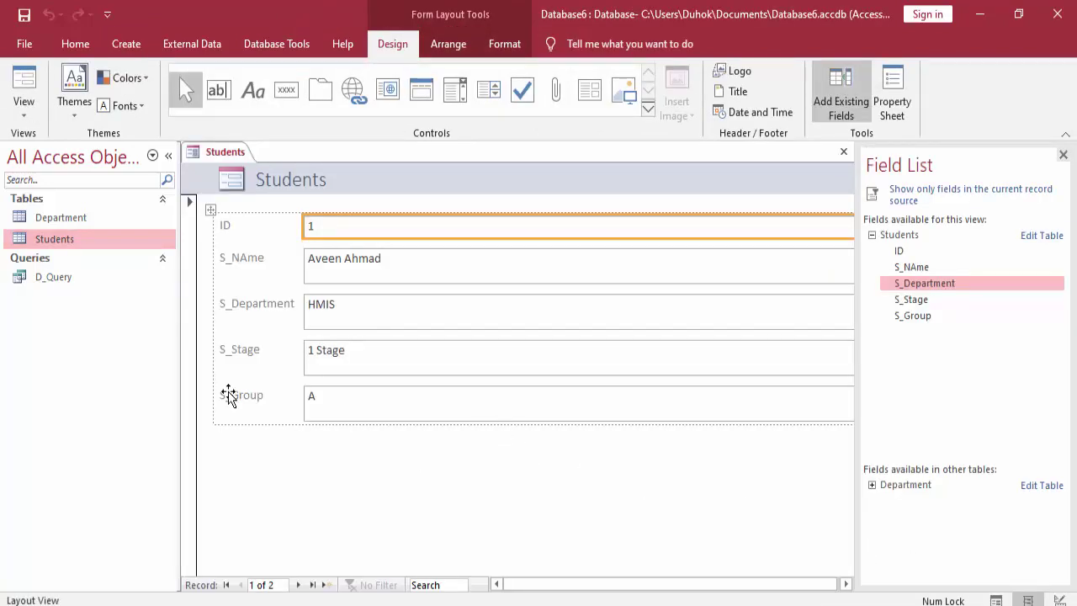
left_click(298, 584)
left_click(240, 584)
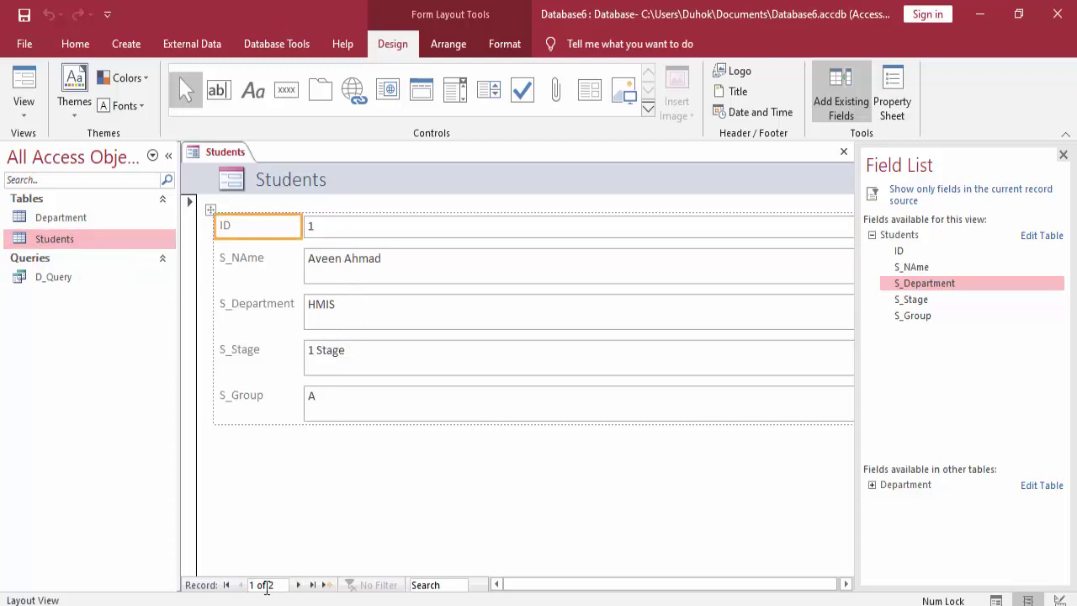
left_click(298, 584)
left_click(23, 84)
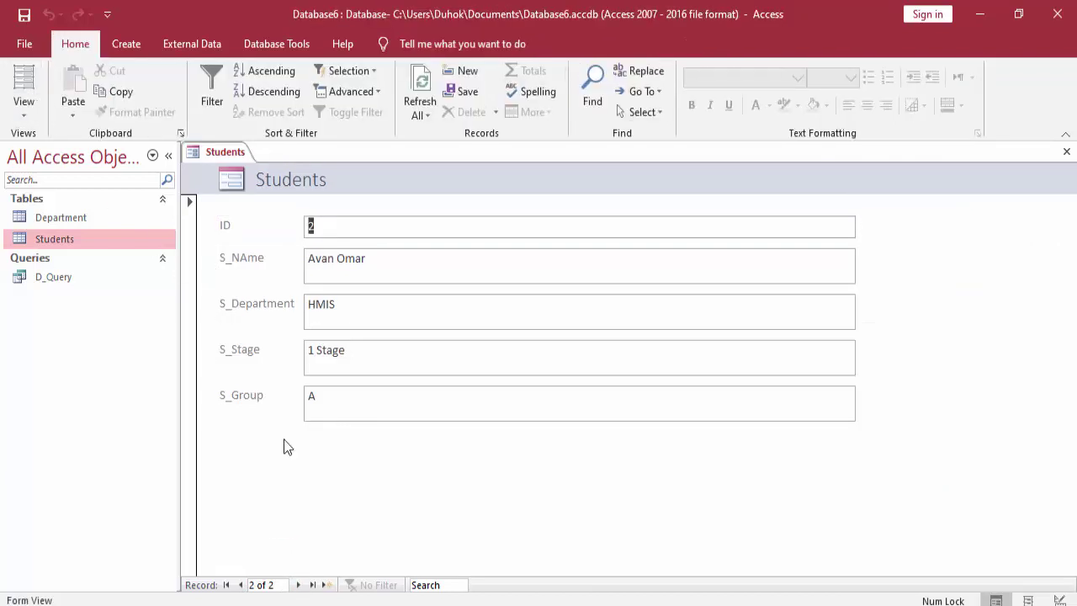
- Change record 1's S_Stage value from '1 Stage' to '2 Stage'
left_click(241, 584)
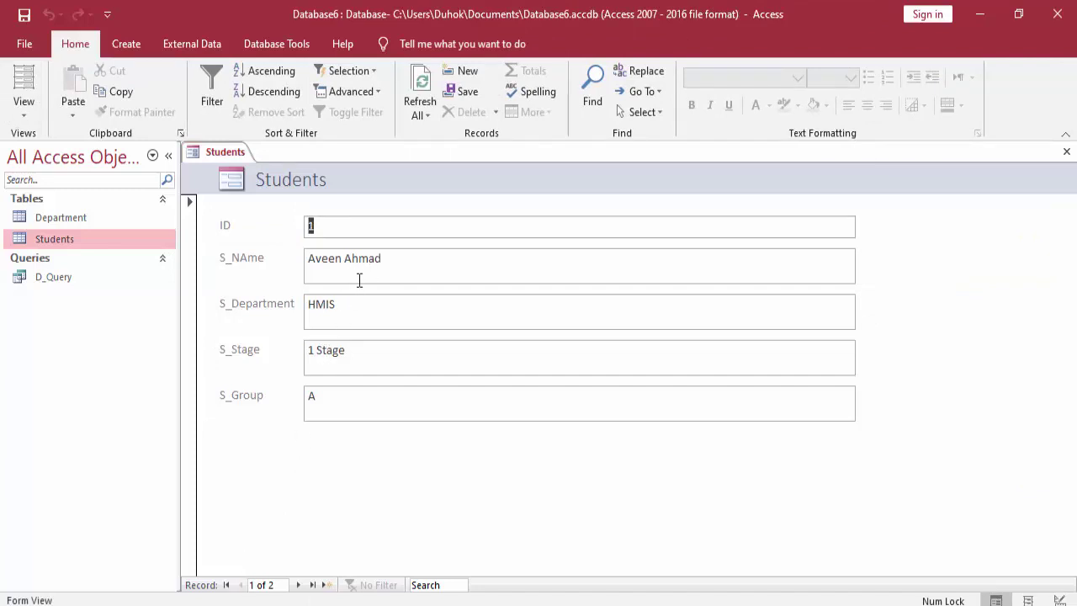
left_click(298, 584)
left_click(339, 254)
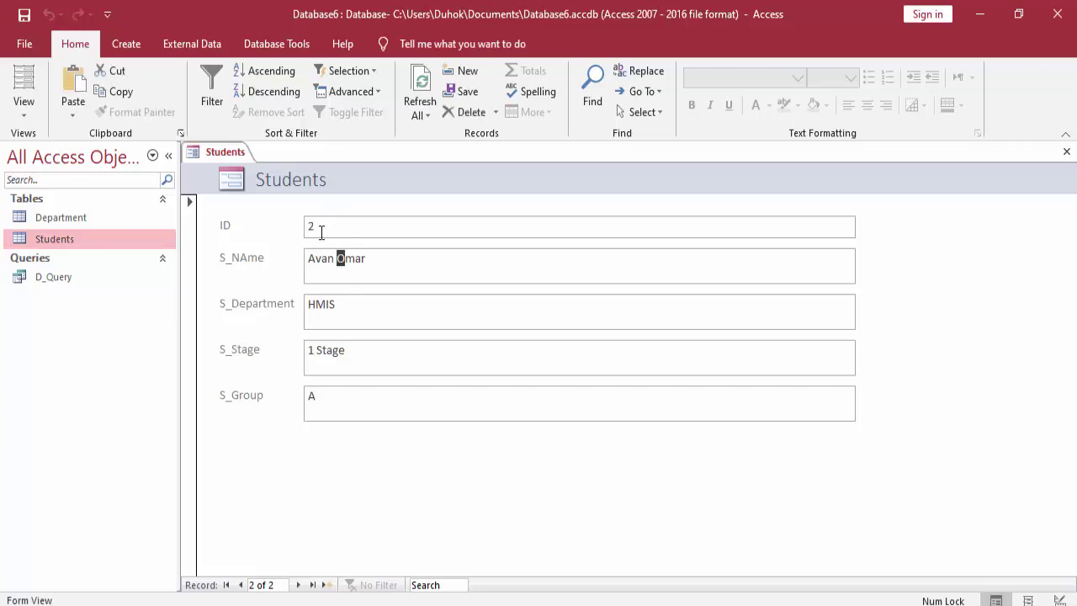
left_click(241, 585)
left_click(352, 304)
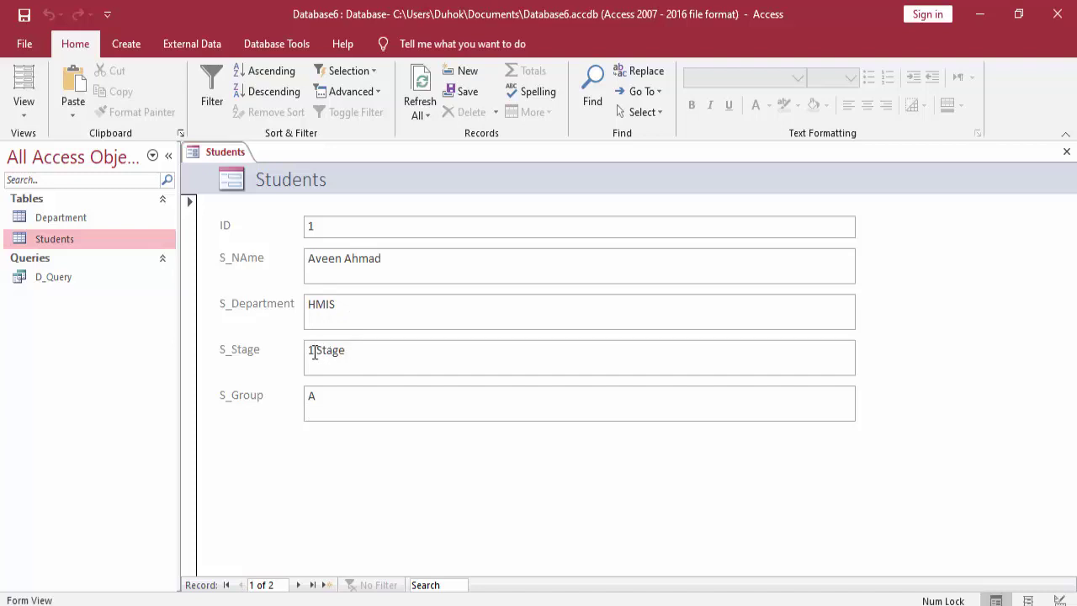
left_click_drag(313, 352, 308, 352)
type("2")
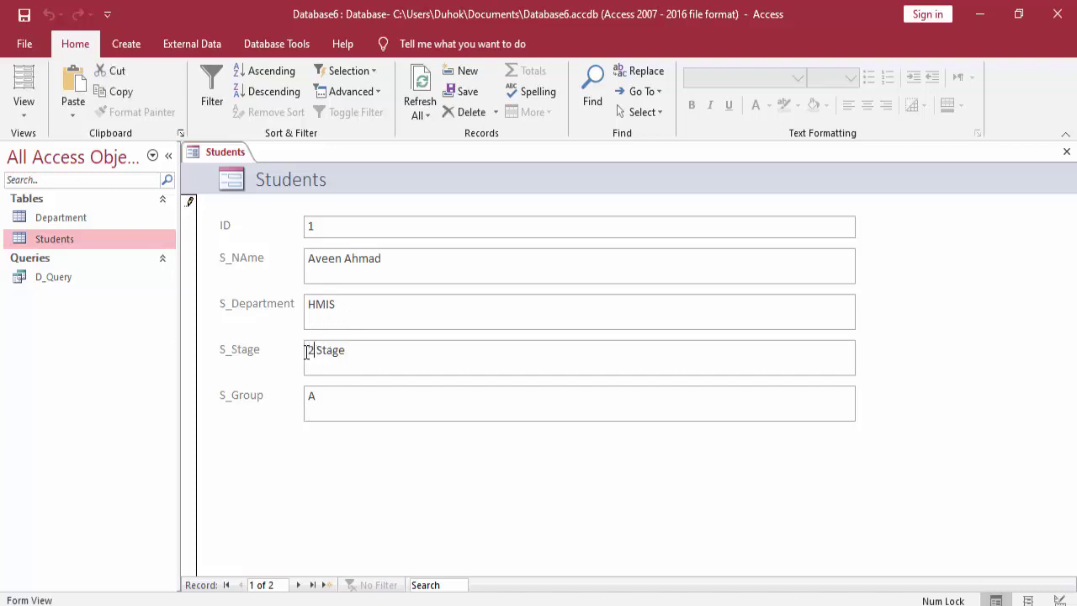
left_click(336, 405)
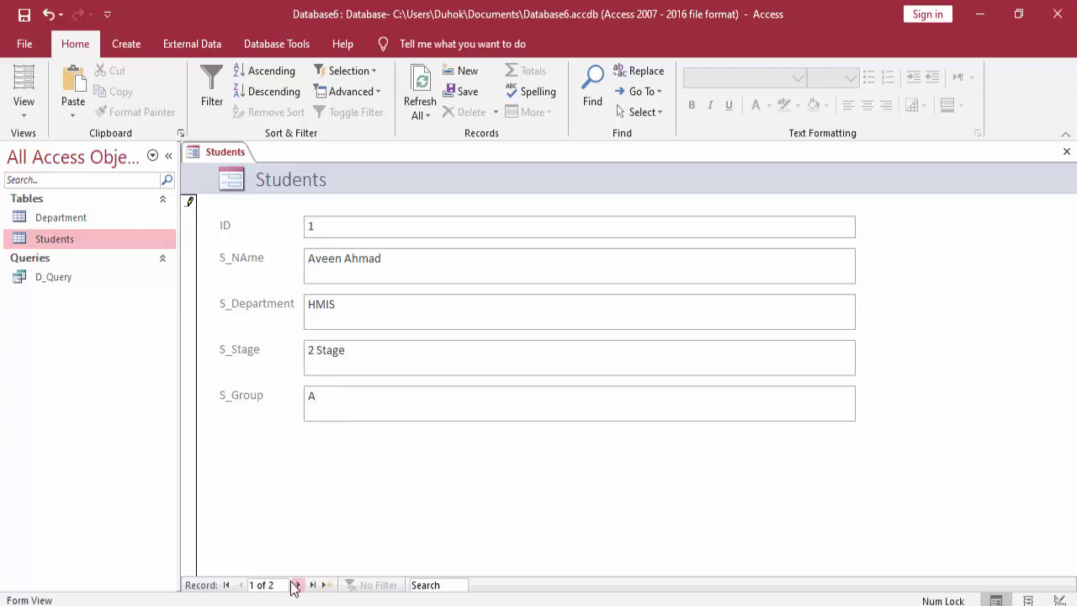
- Step between records 2 and 1 to confirm the stage change
left_click(299, 585)
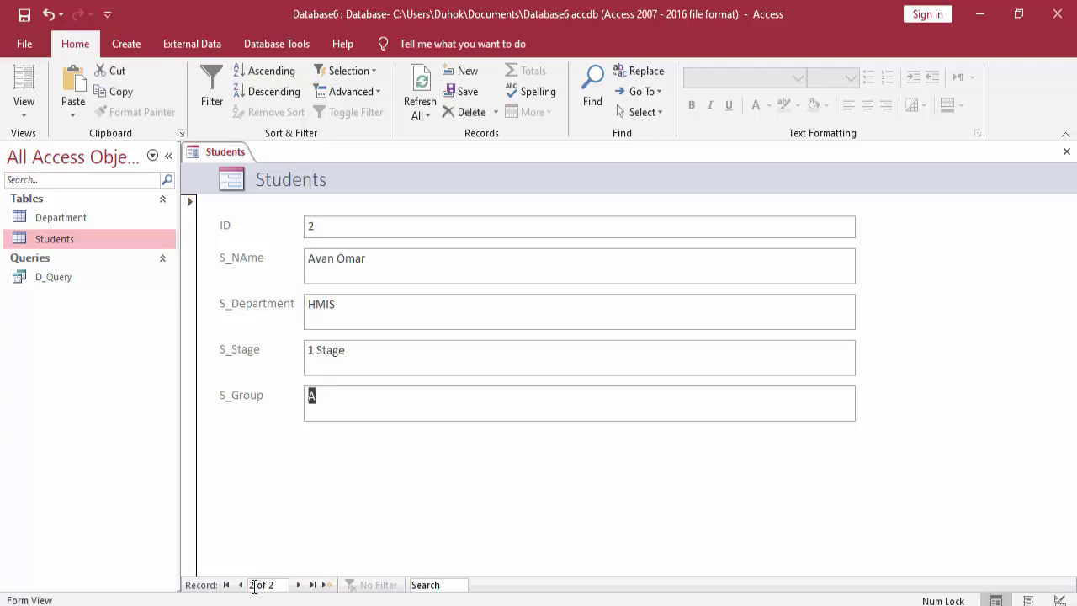
left_click(242, 585)
left_click(298, 585)
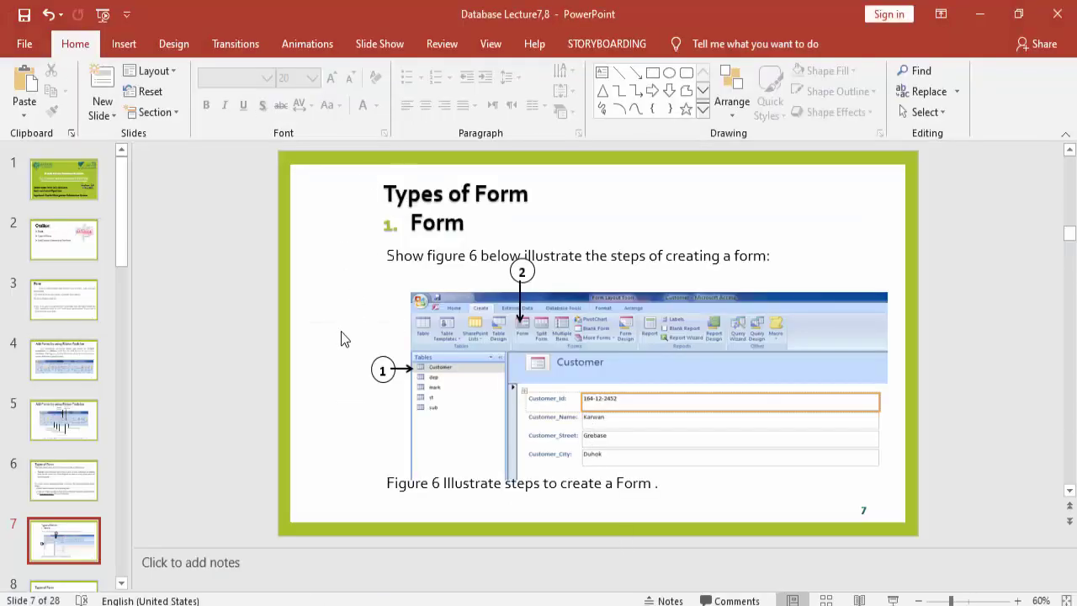
scroll(341, 338, "down", 1)
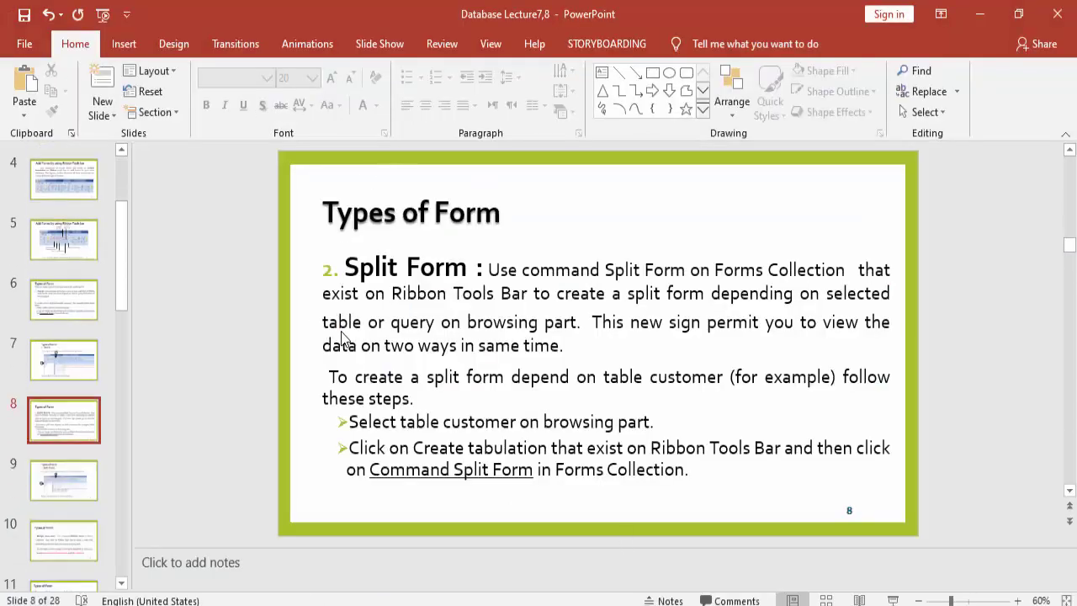
scroll(341, 339, "up", 1)
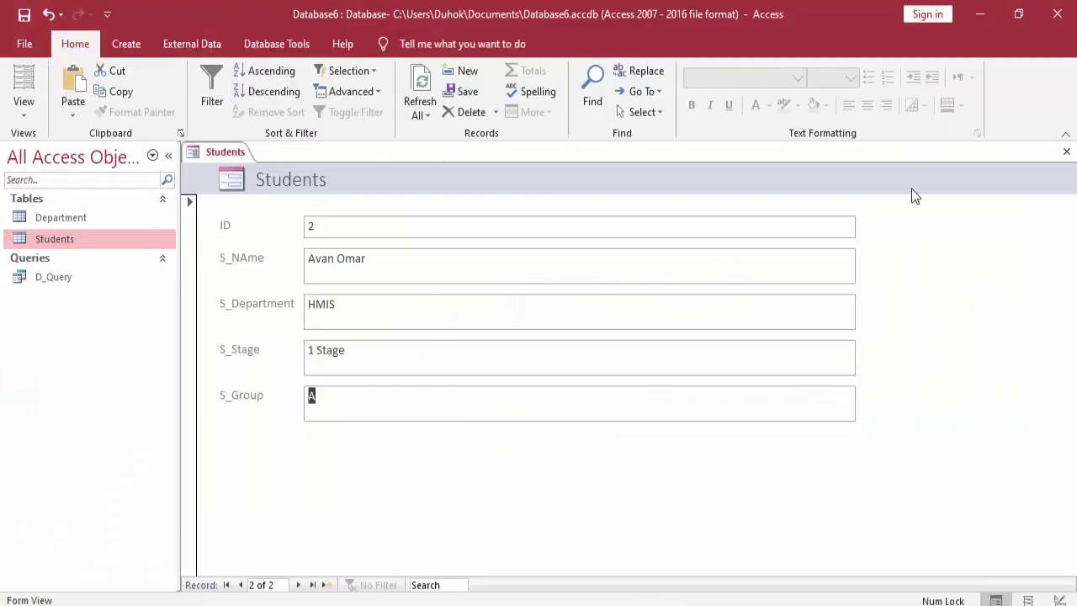
- Save the Students form as 'Form1' and close it
left_click(1067, 152)
left_click(480, 376)
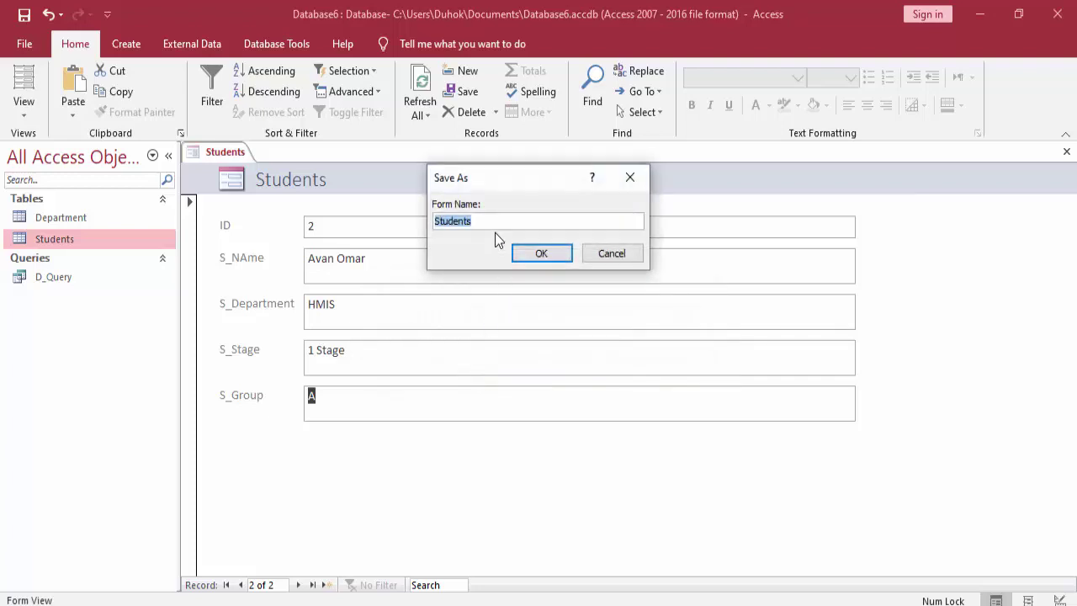
type("Form1")
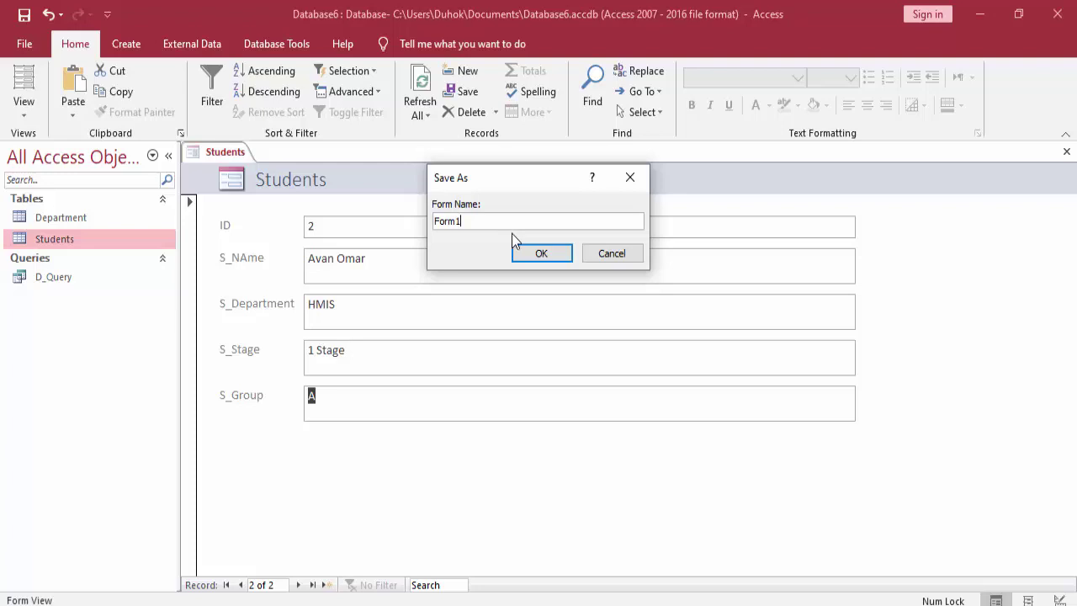
left_click(537, 255)
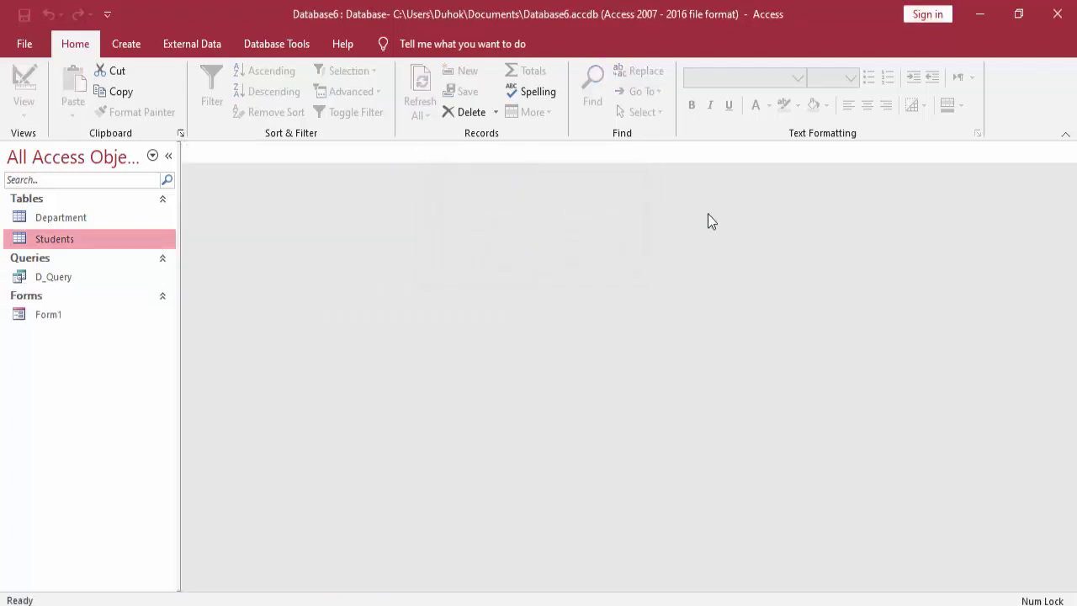
left_click(134, 44)
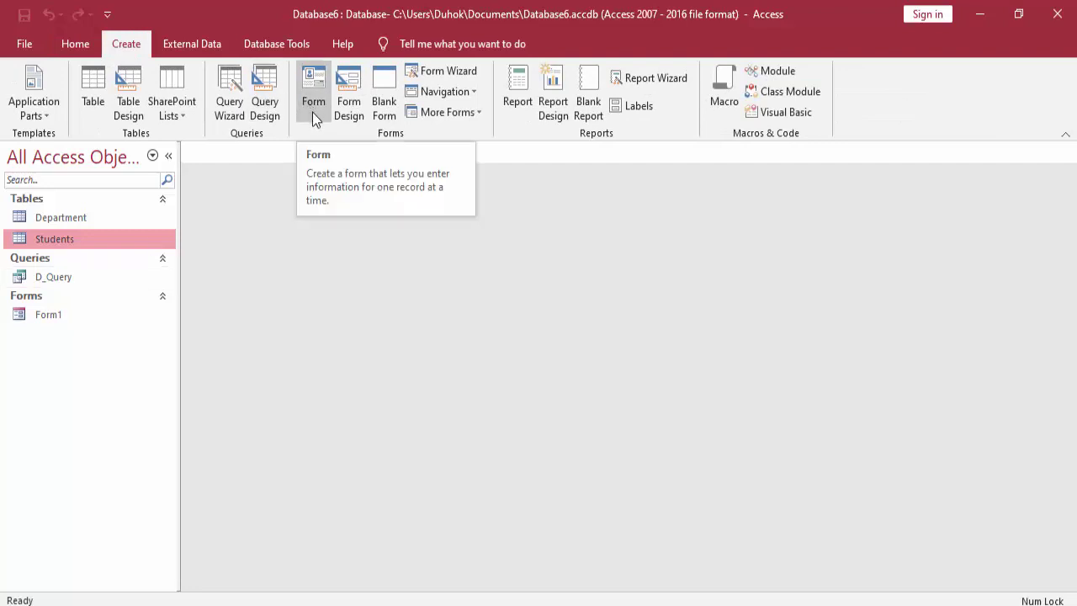
left_click(79, 278)
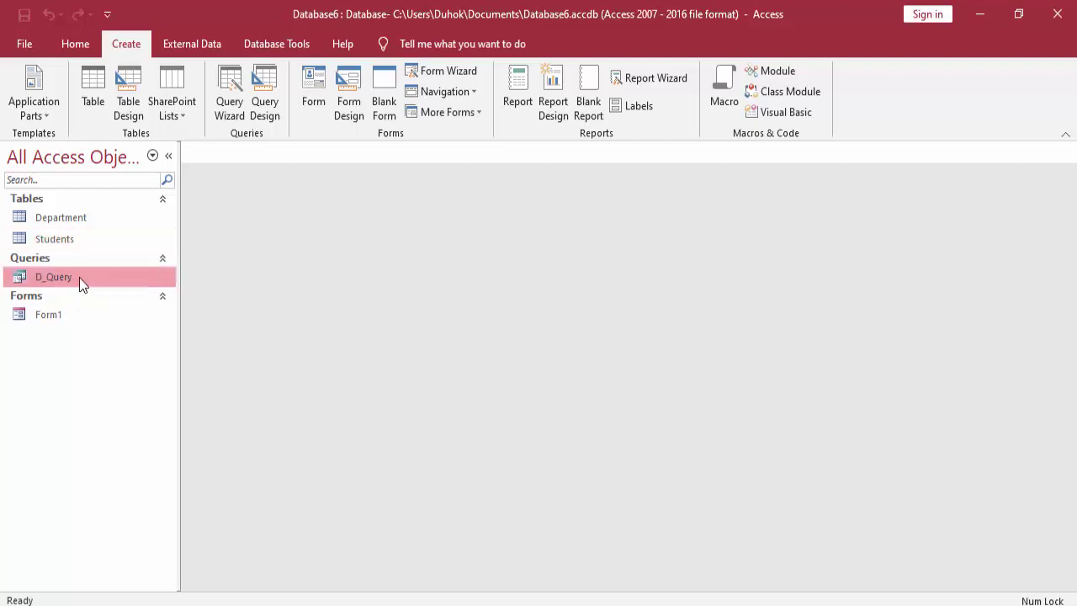
left_click(320, 79)
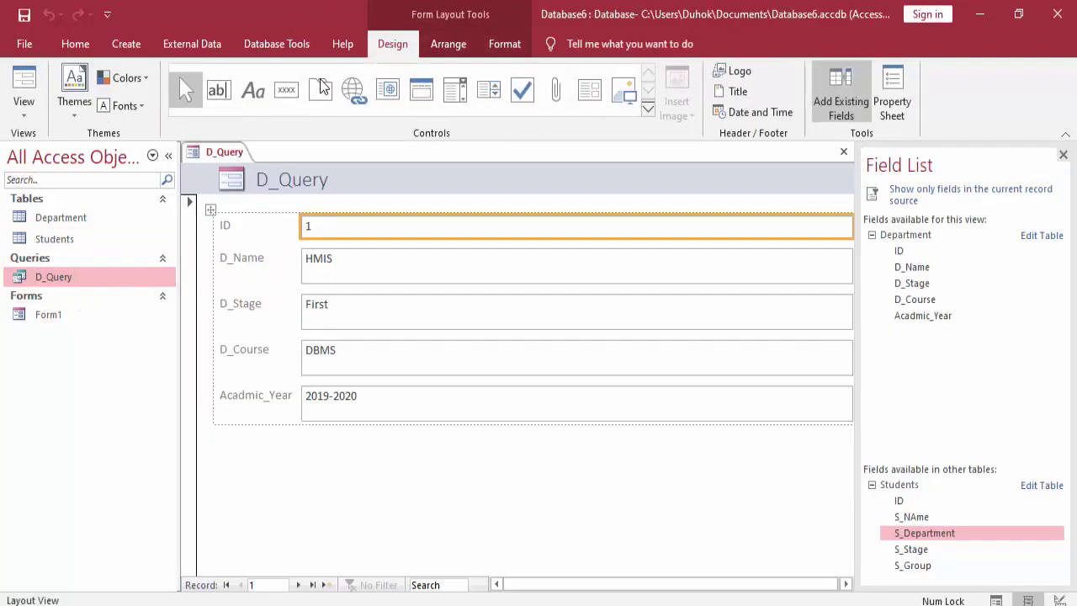
left_click(844, 151)
left_click(544, 366)
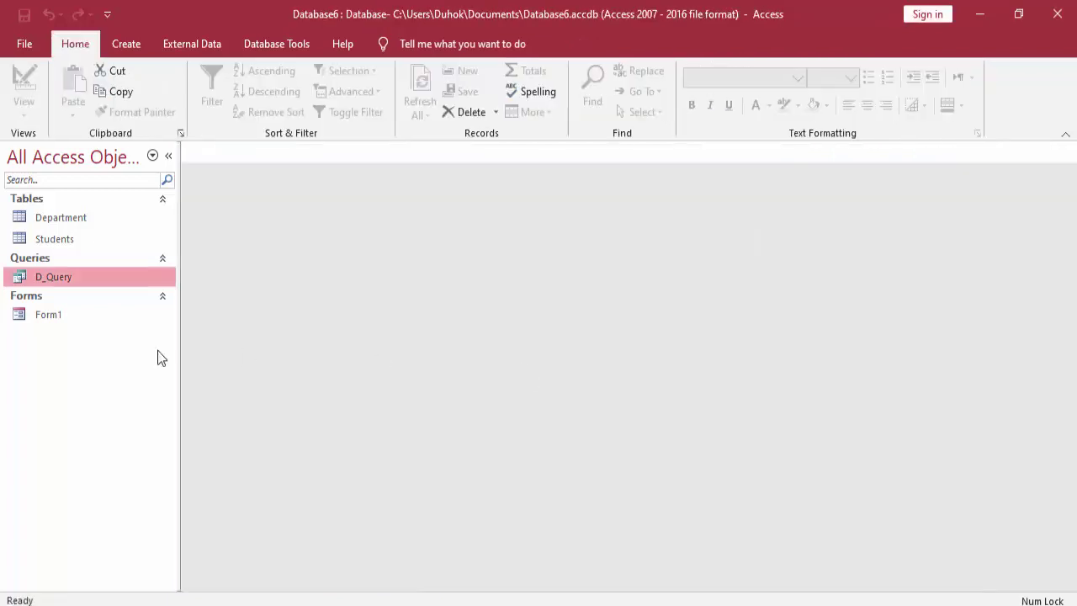
left_click(112, 235)
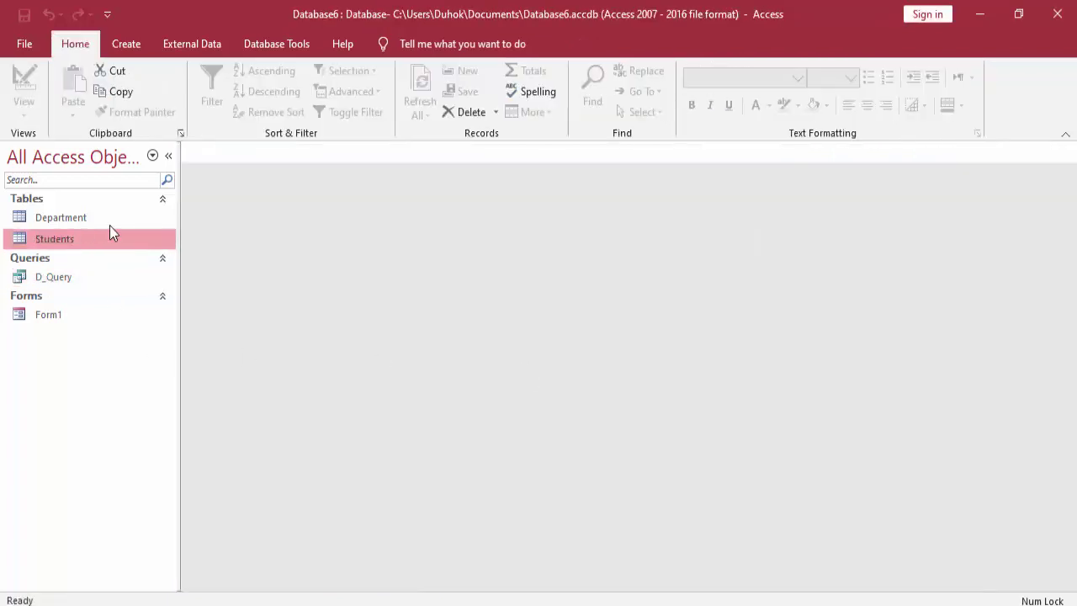
left_click(138, 313)
left_click(126, 44)
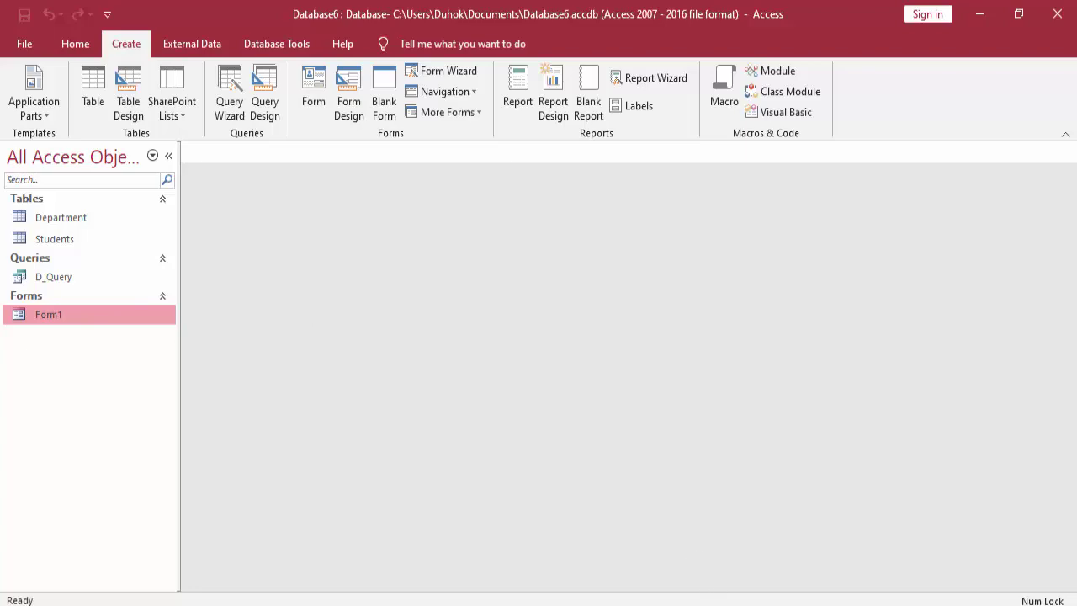
- Review lecture slide 8 and preview Access's More Forms list, then return to the slides
key("alt+Tab")
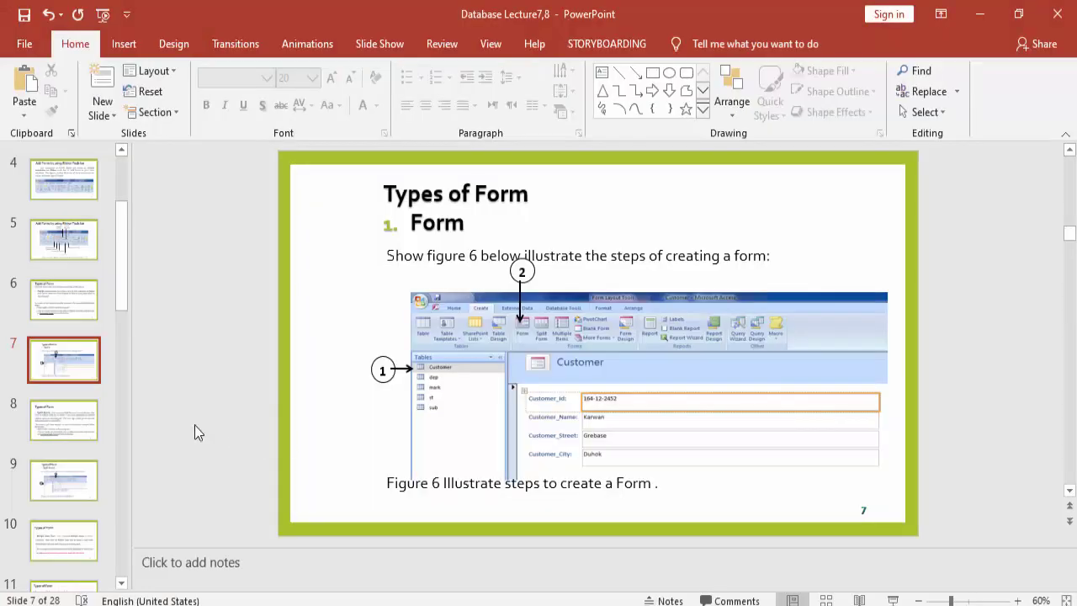
key("Down")
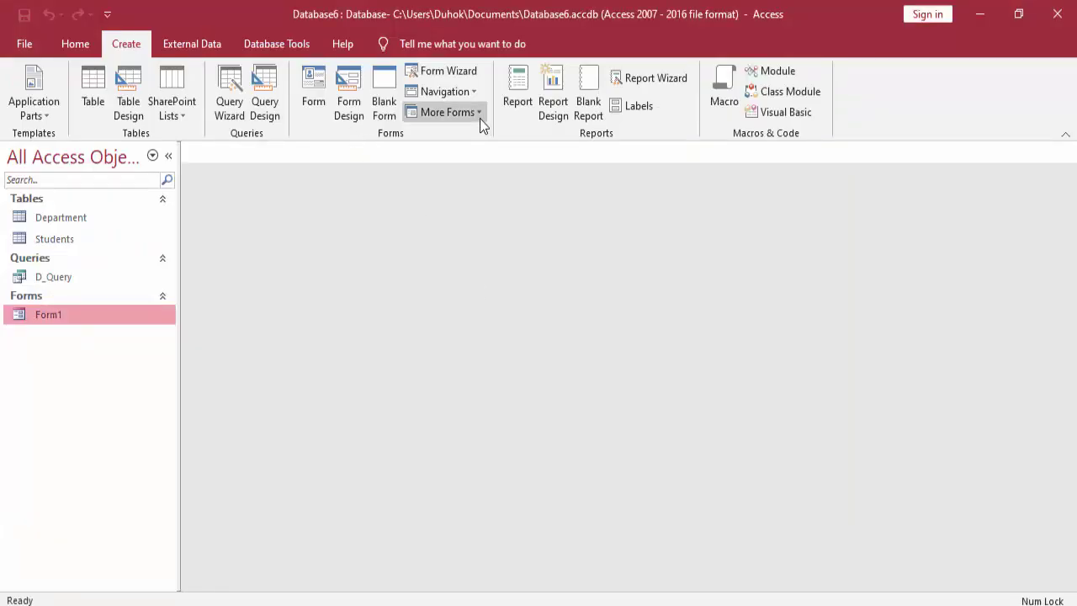
left_click(478, 112)
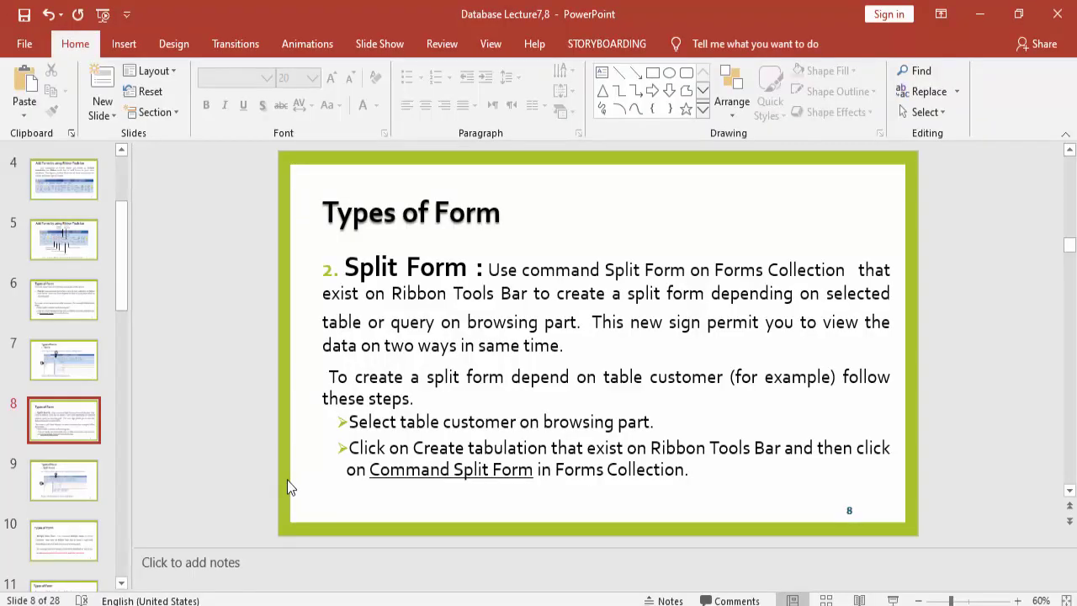
scroll(287, 480, "down", 1)
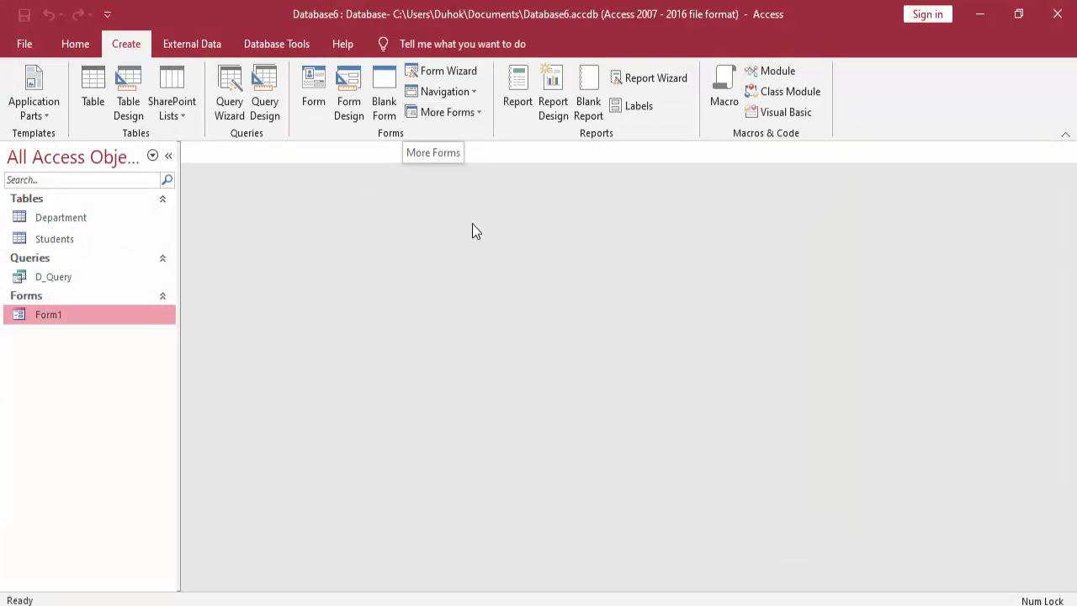
left_click(480, 116)
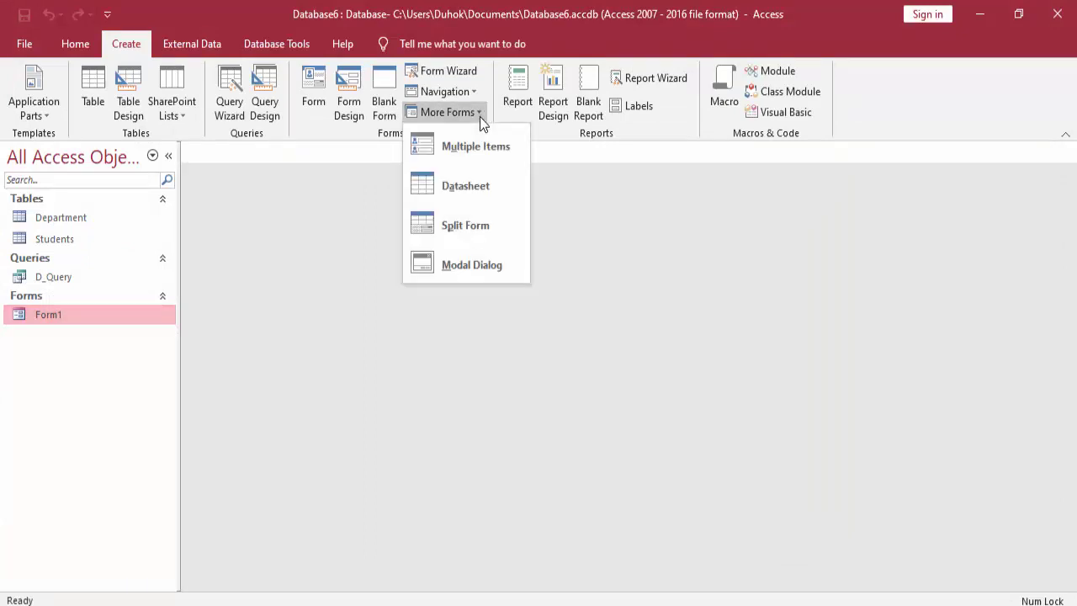
left_click(442, 331)
key("alt+Tab")
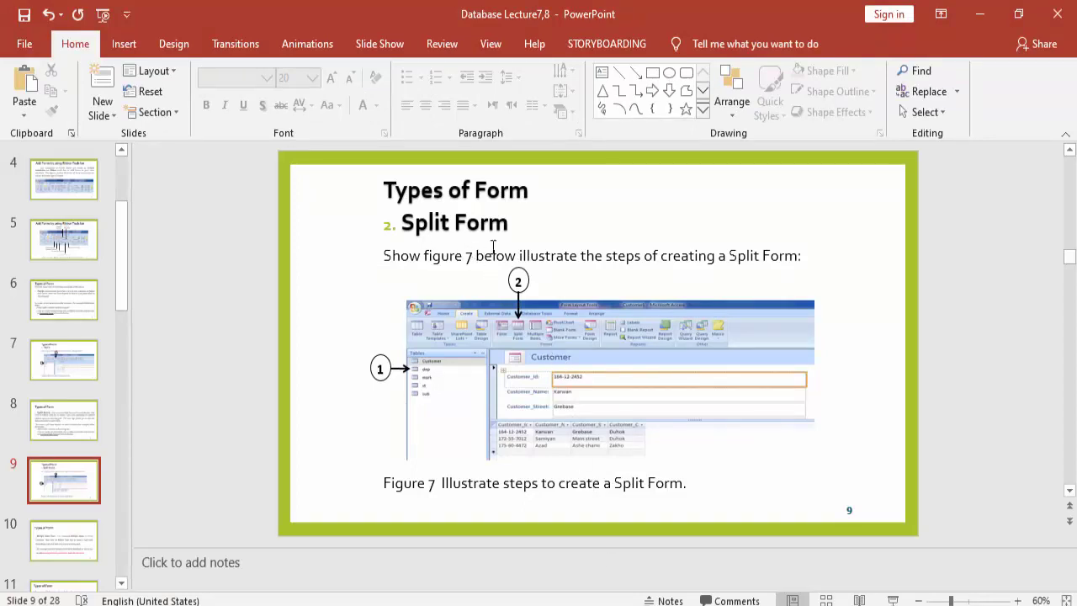
- Go back to slide 8, then advance to slide 9's Split Form figure
scroll(492, 247, "up", 1)
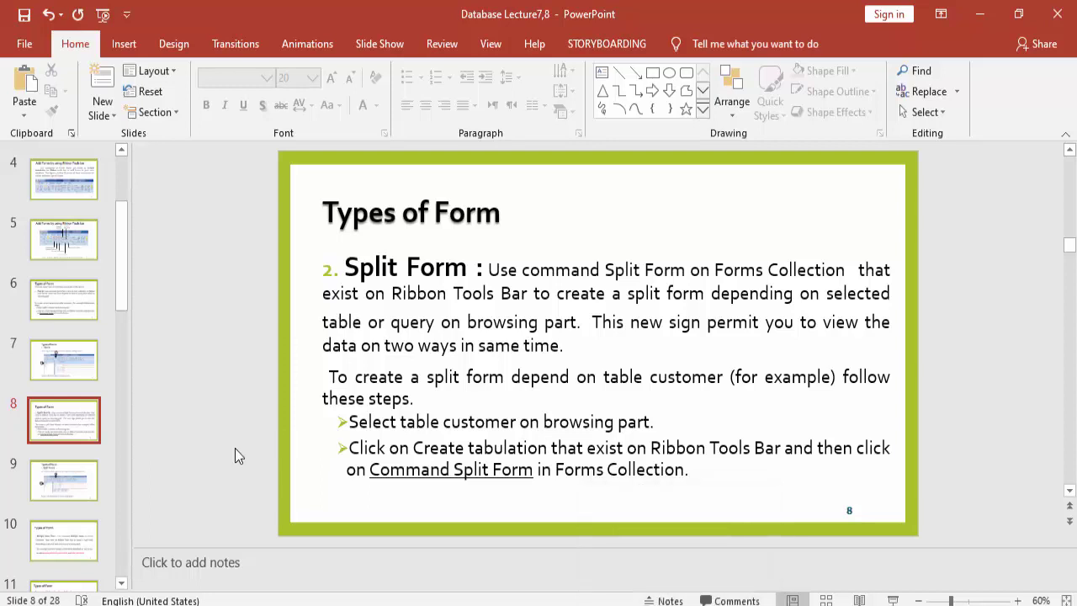
key("Down")
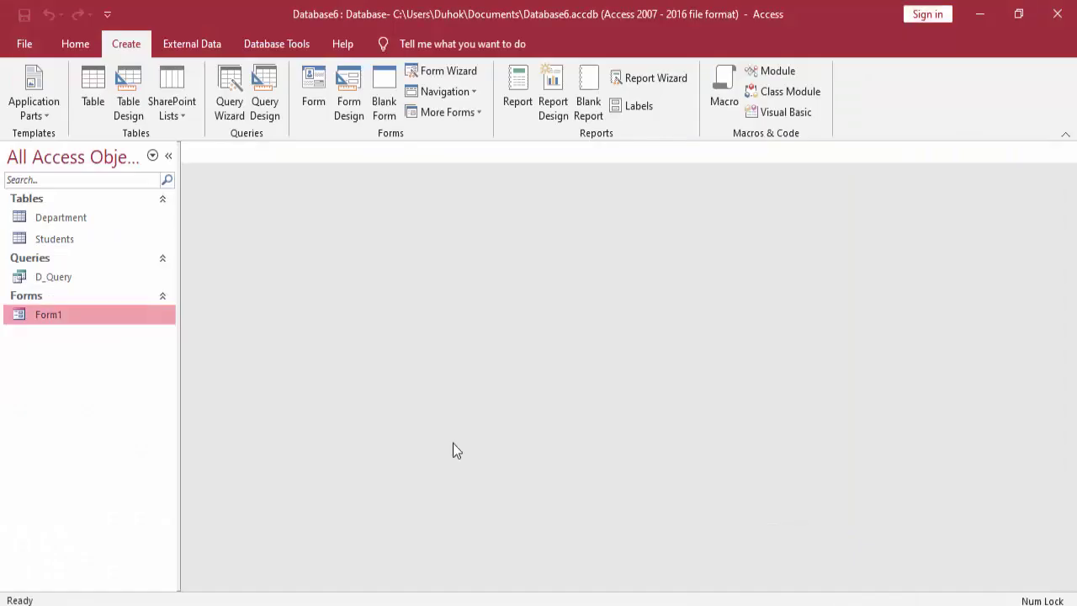
- Preview D_Query's records, then create a Split Form from D_Query via More Forms
left_click(121, 244)
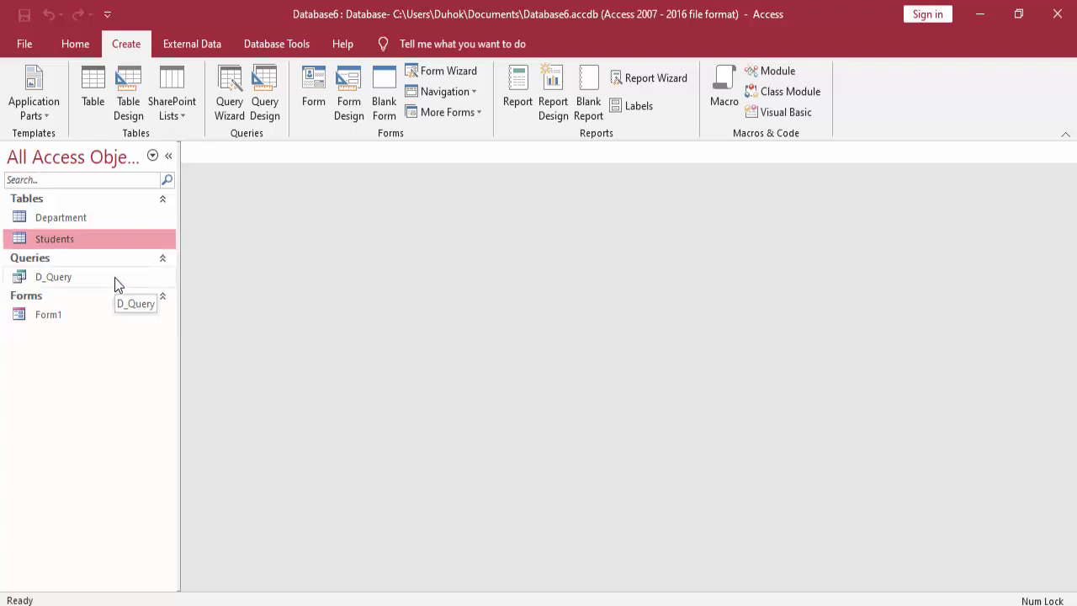
left_click(117, 283)
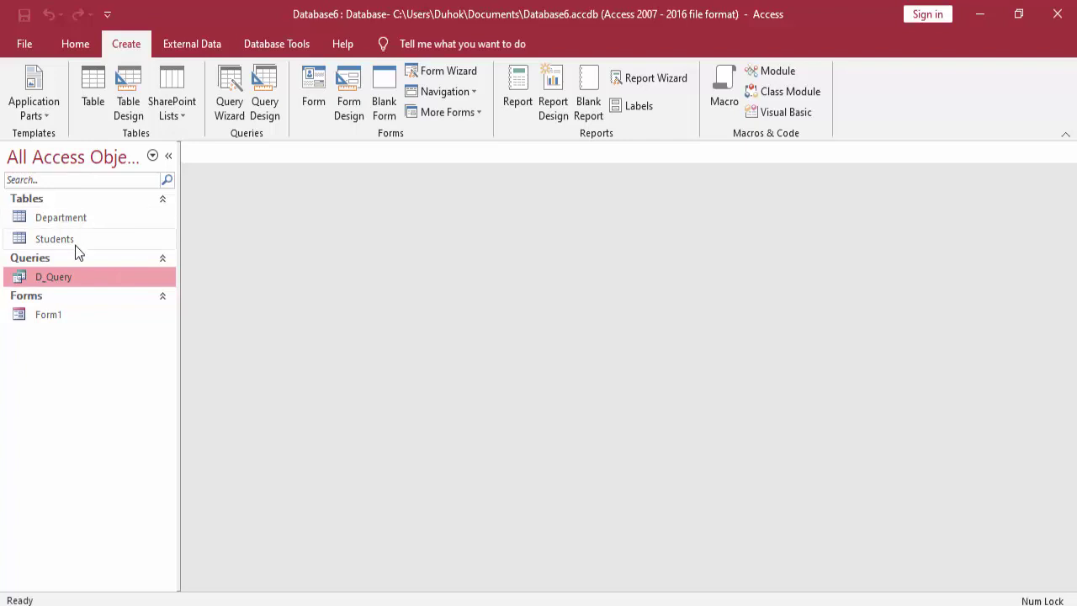
double_click(71, 282)
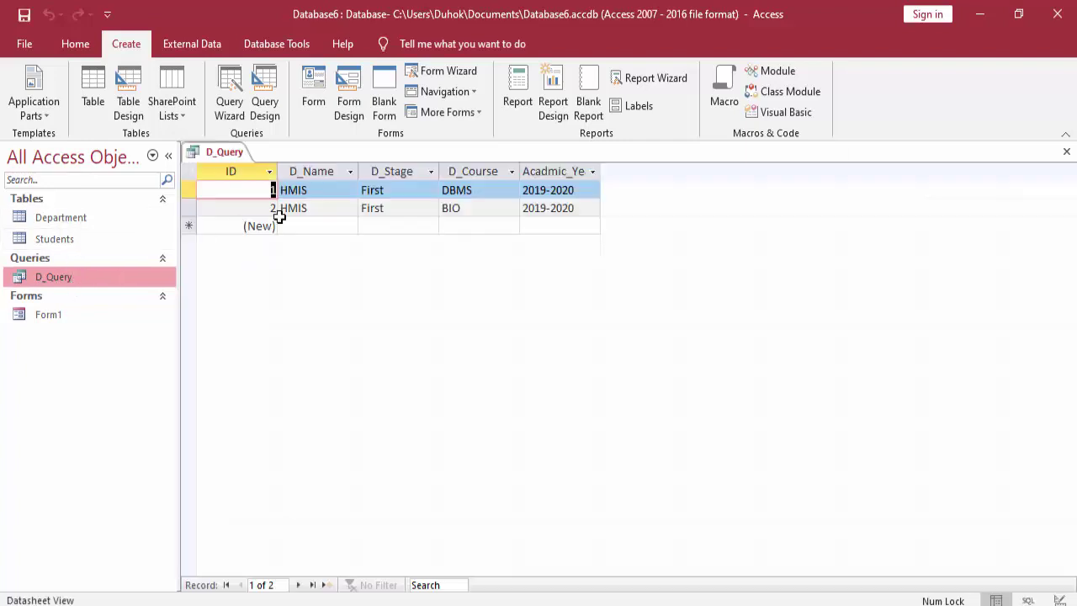
left_click(1066, 151)
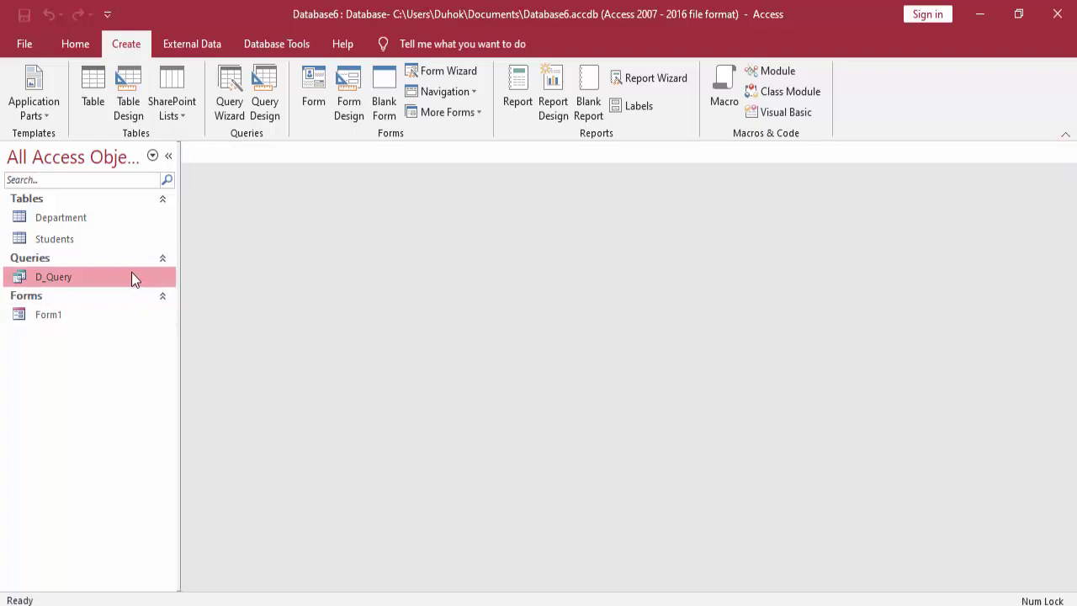
left_click(477, 111)
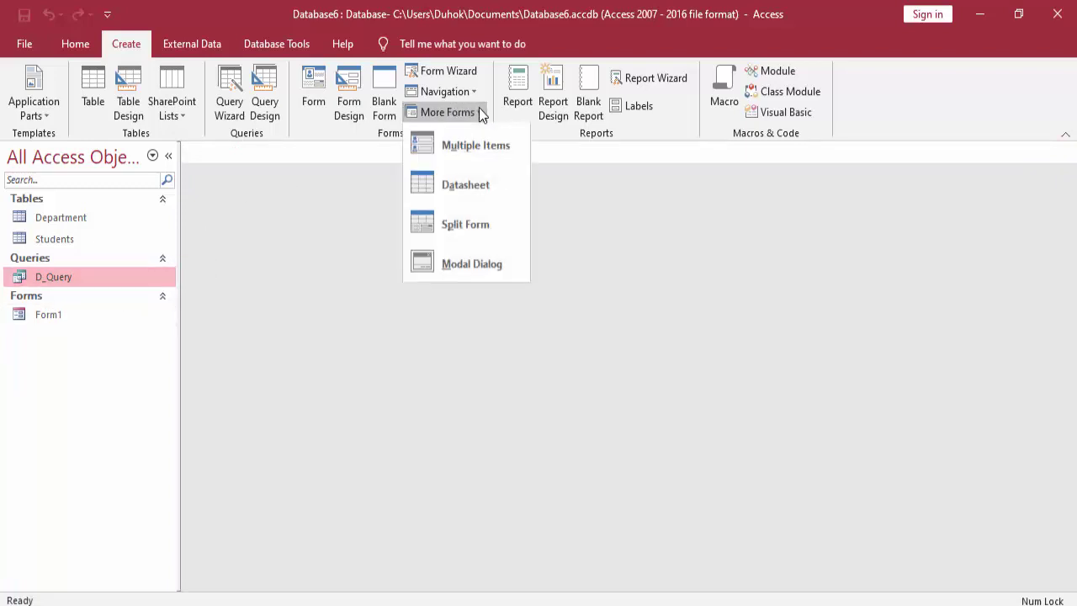
left_click(479, 224)
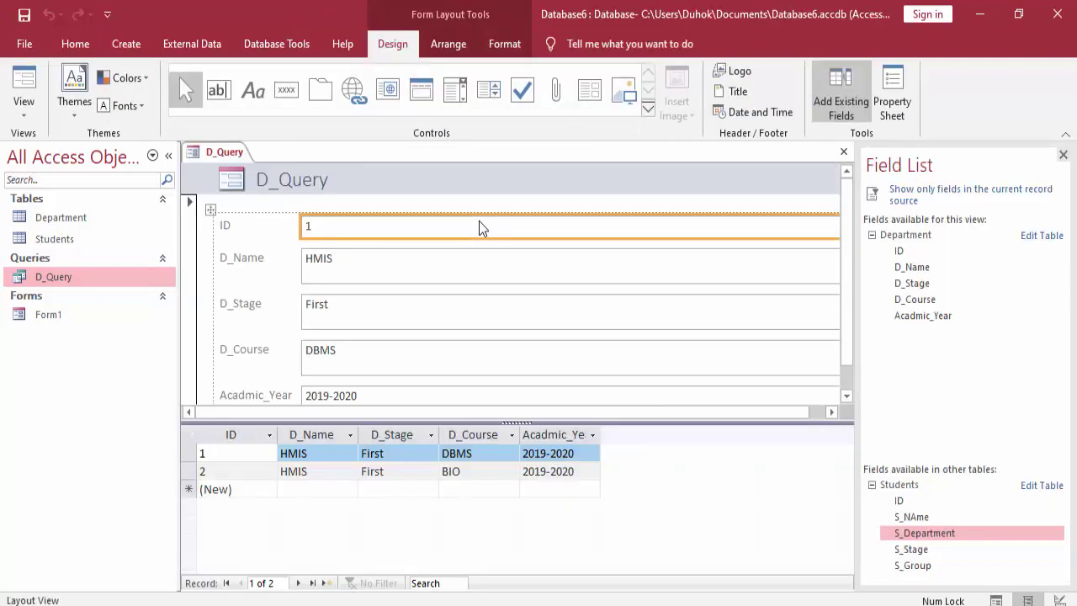
- Show the split form in Form View with a taller form section, browsing back to record 1
left_click(25, 81)
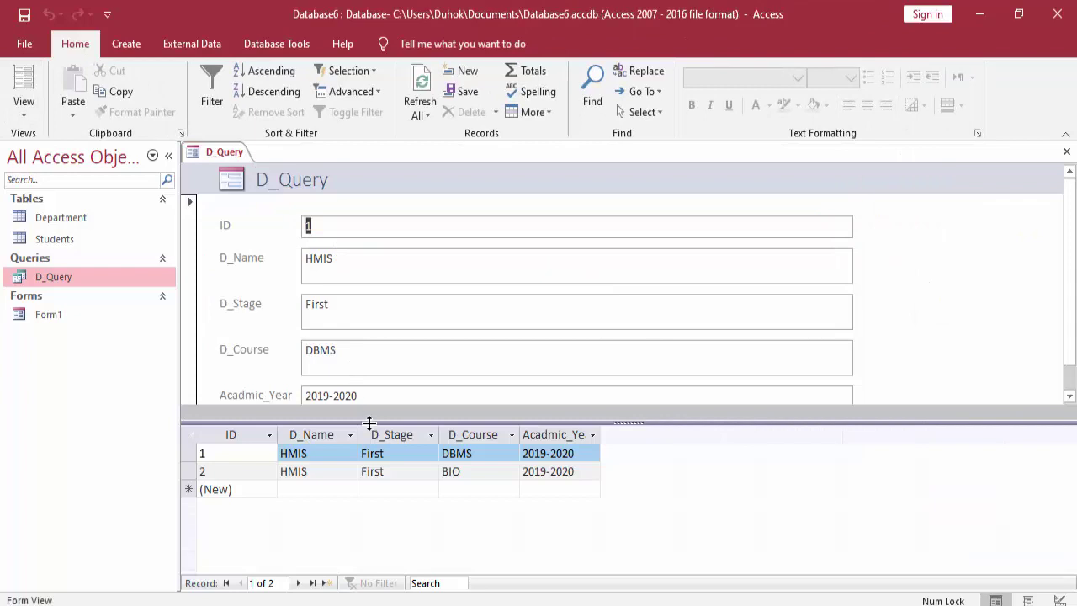
left_click_drag(370, 412, 370, 446)
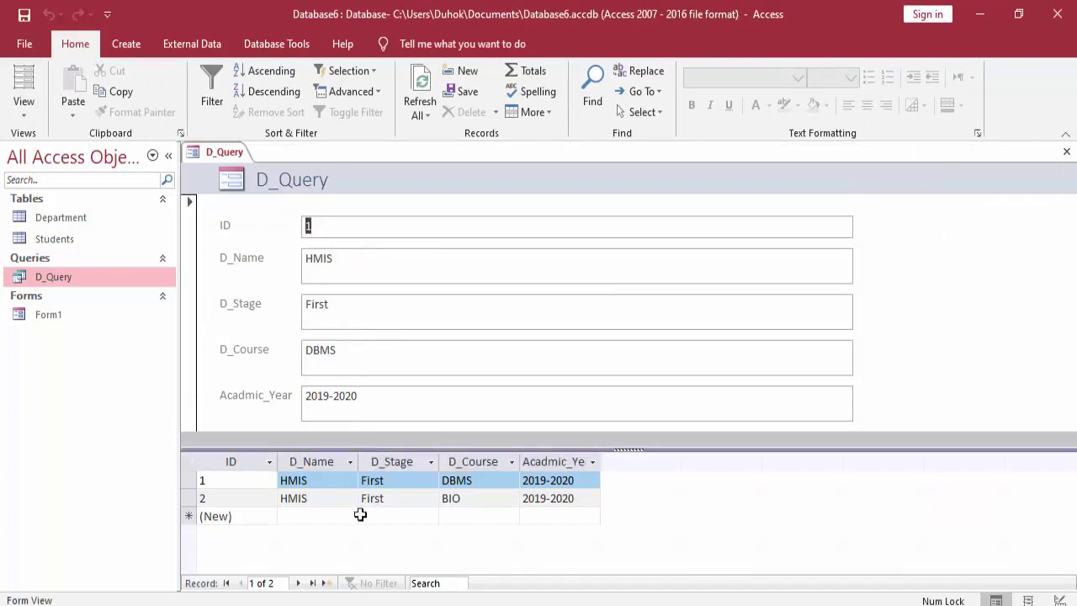
left_click(297, 583)
left_click(297, 583)
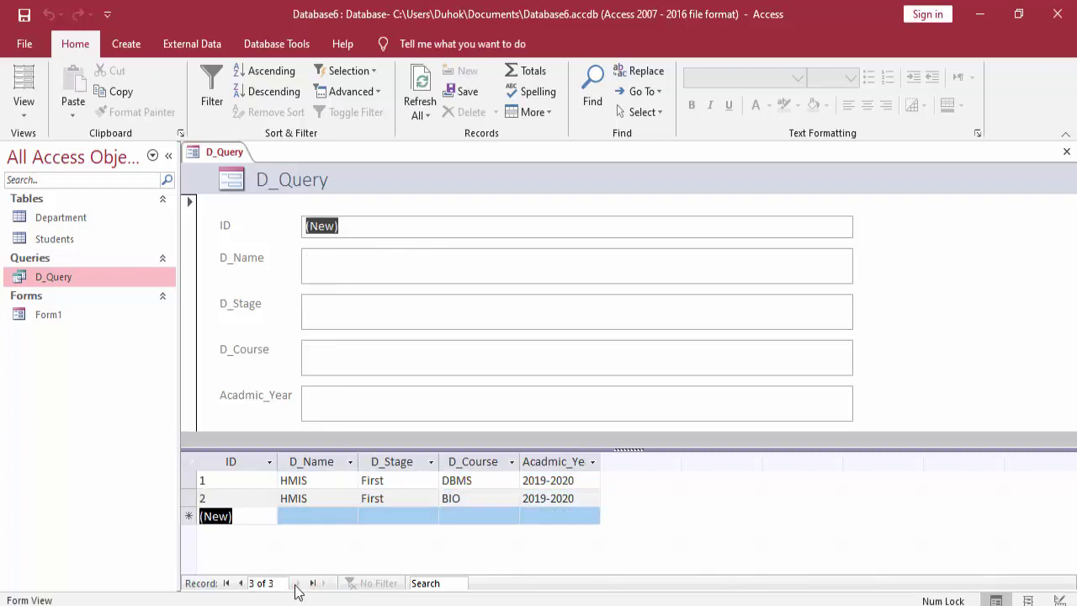
left_click(241, 584)
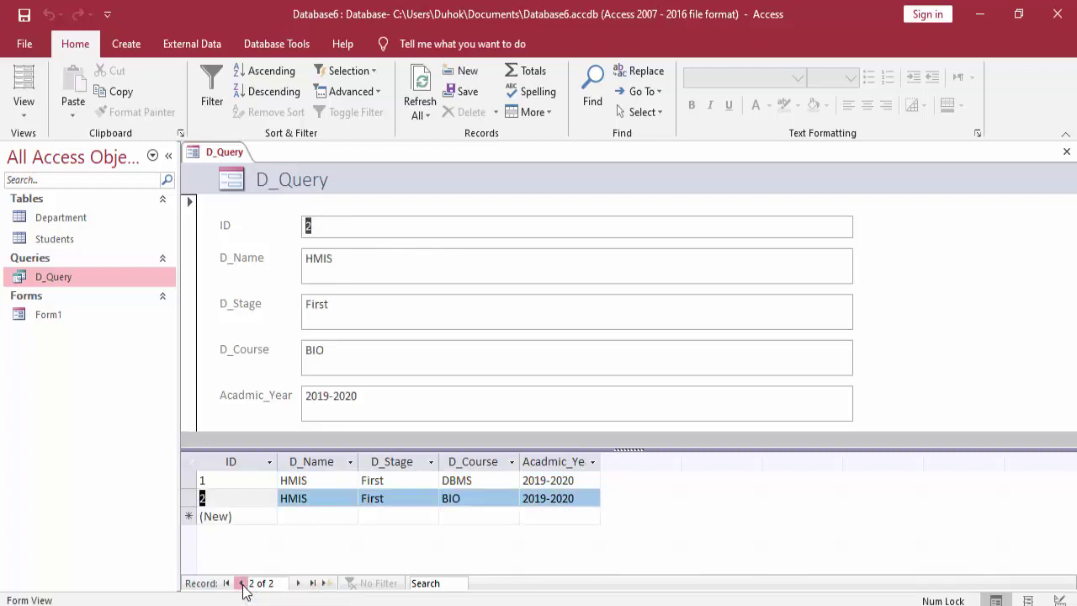
left_click(240, 583)
left_click(312, 583)
left_click(298, 583)
left_click(240, 583)
left_click(239, 583)
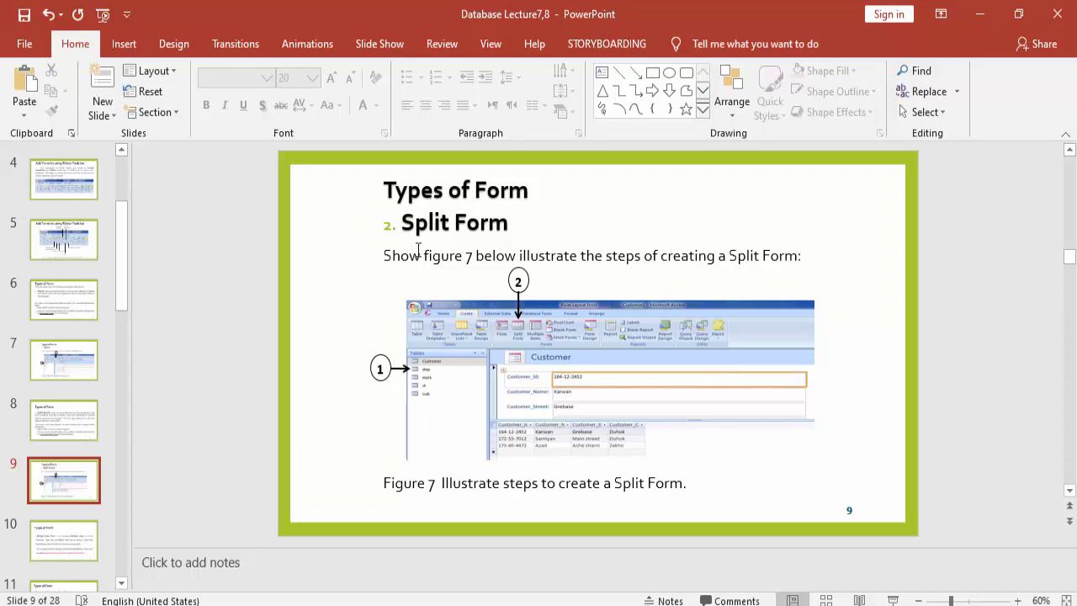
- Return to slide 8 and highlight its Split Form description text, then deselect it
scroll(418, 250, "up", 1)
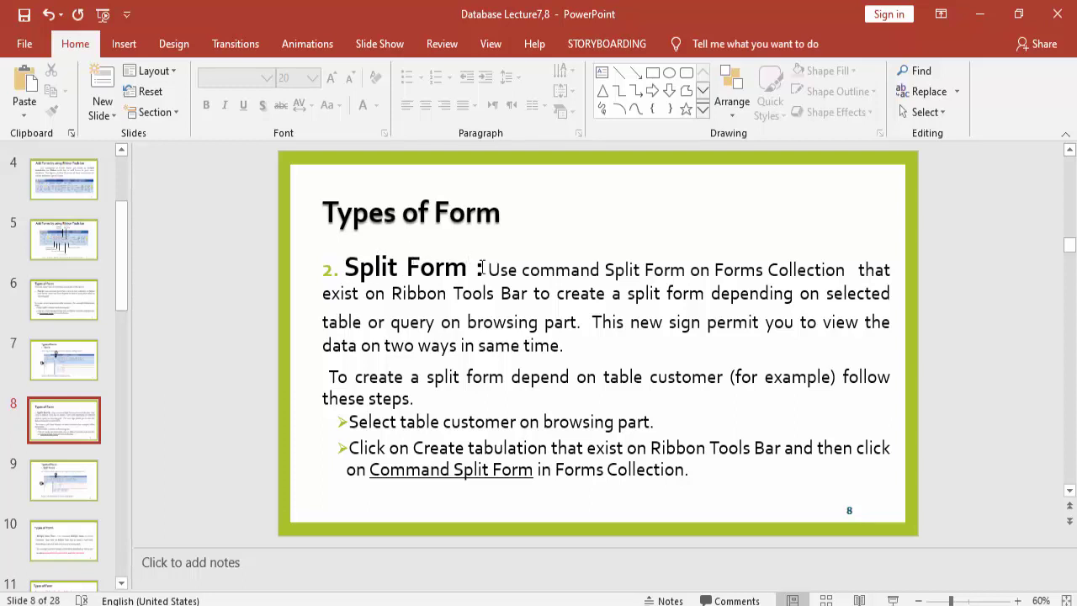
left_click_drag(477, 267, 570, 352)
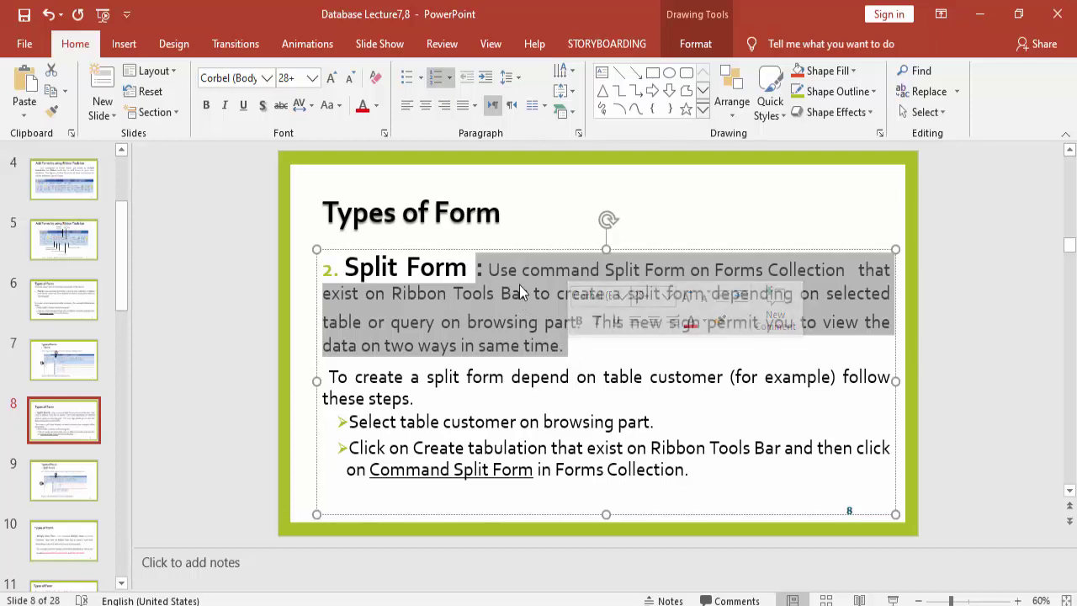
left_click(289, 315)
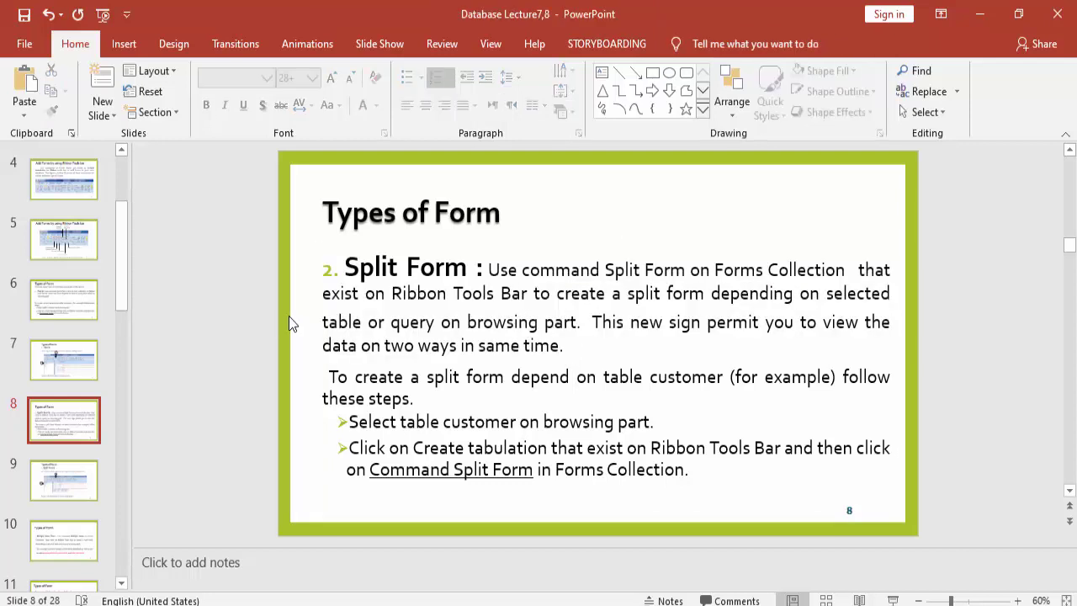
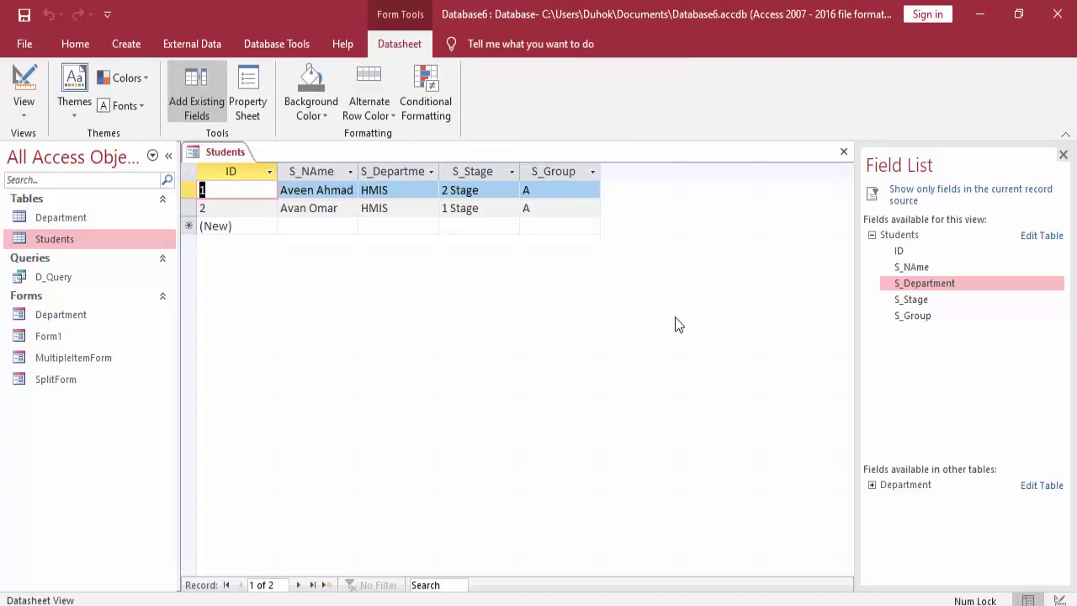
- Click between the first two student records and their S_Group values
left_click(362, 211)
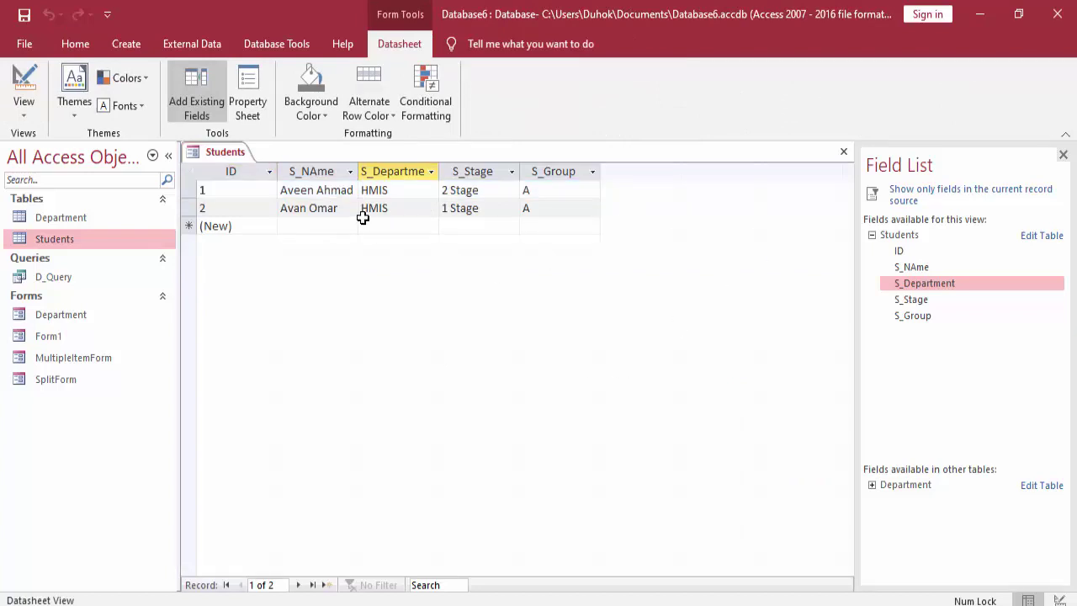
left_click(386, 189)
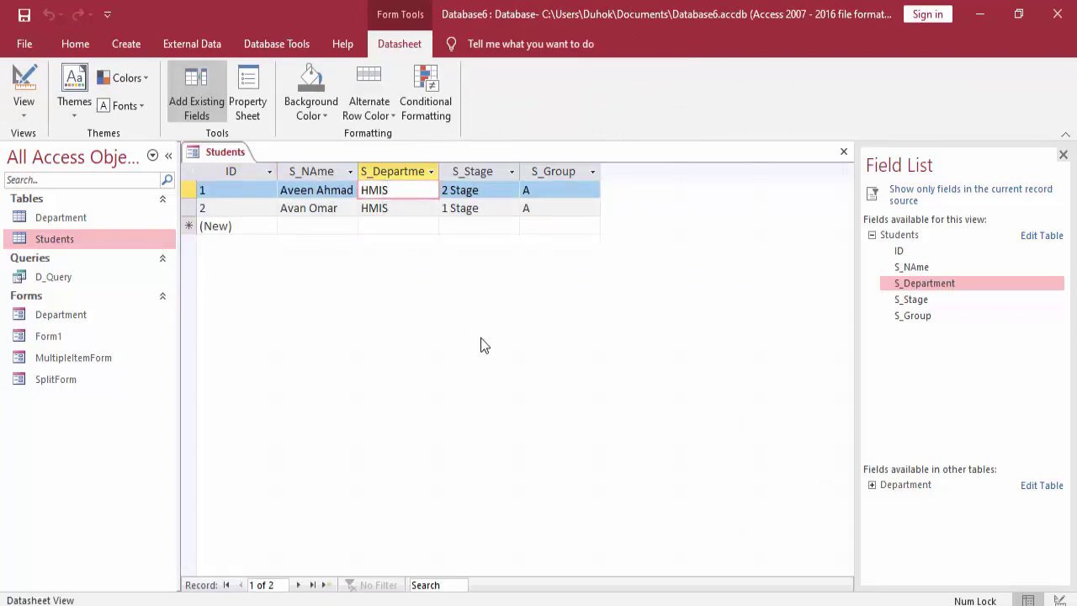
left_click(541, 209)
left_click(553, 190)
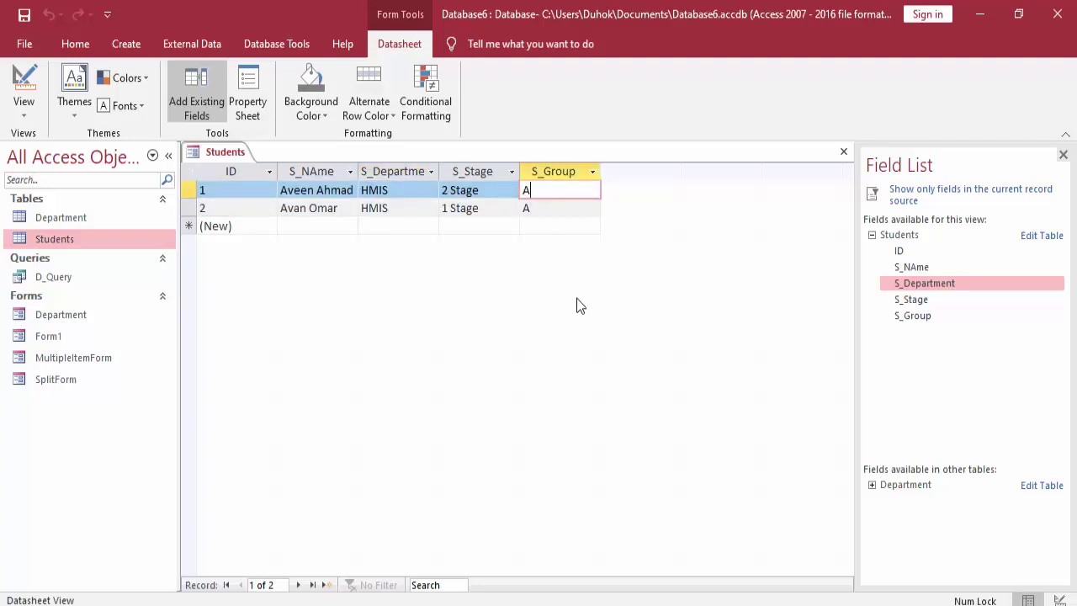
- Close the Students form, saving it as DAtaSheetForm, and return to the slides
left_click(843, 154)
left_click(474, 365)
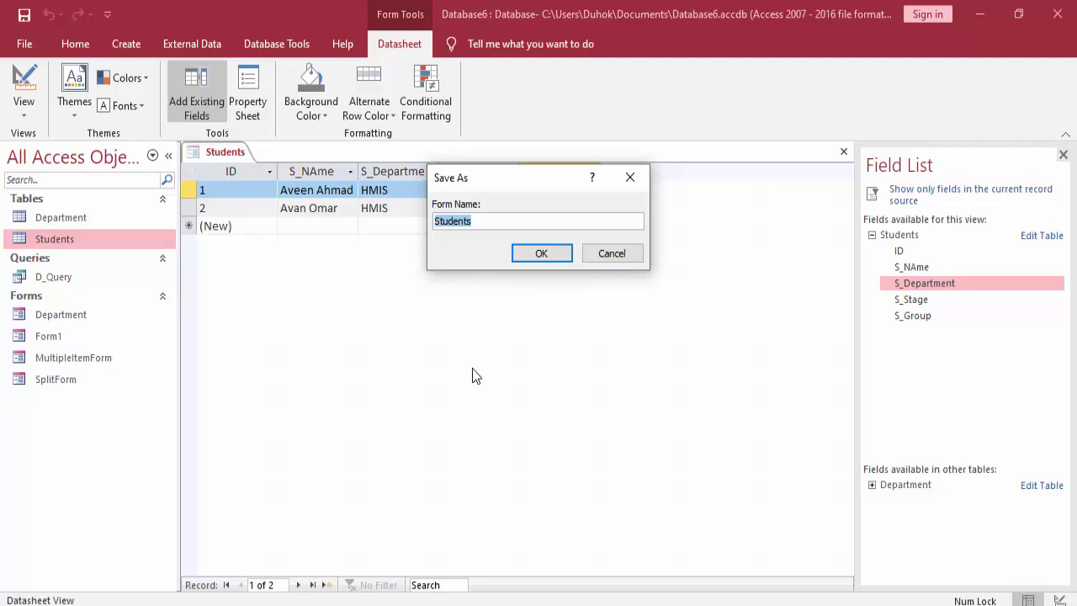
type("DAtaSheetForm")
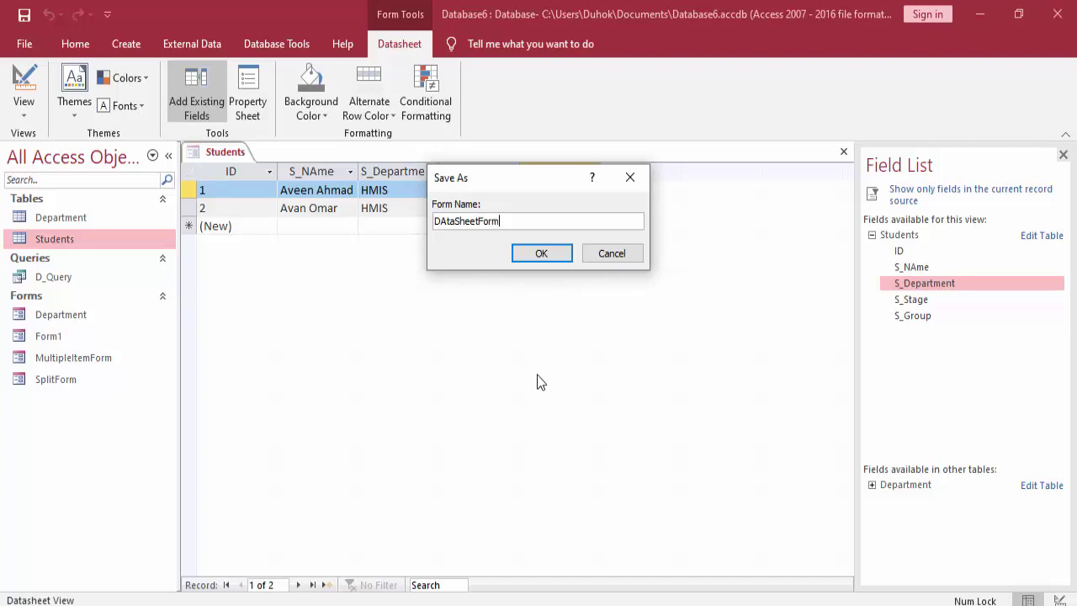
left_click(539, 258)
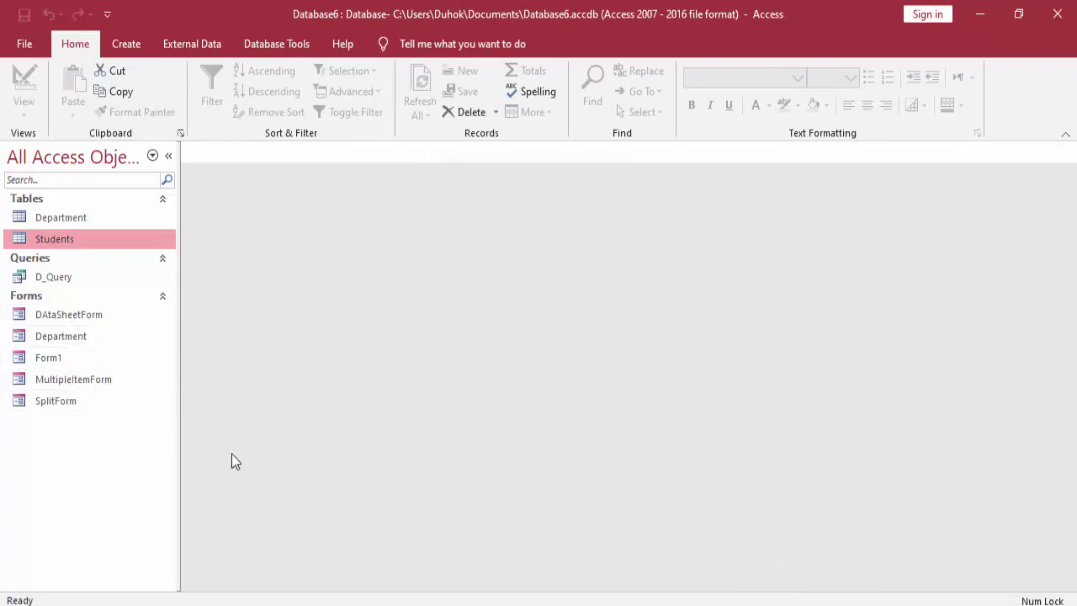
left_click(606, 603)
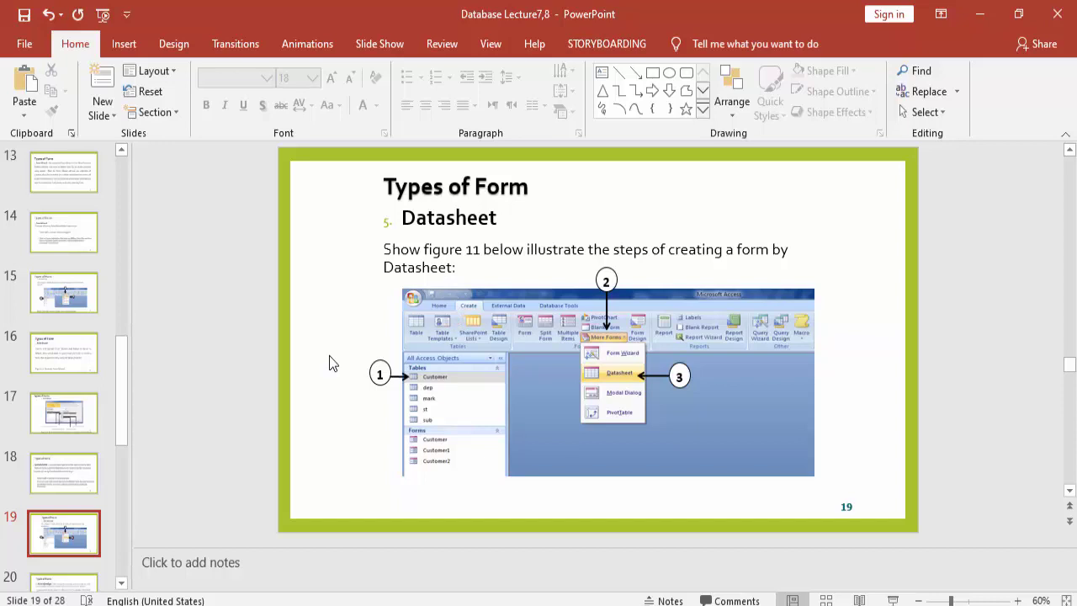
- Advance to slide 20, highlight its Form Design description, then go back to Access
scroll(330, 363, "down", 1)
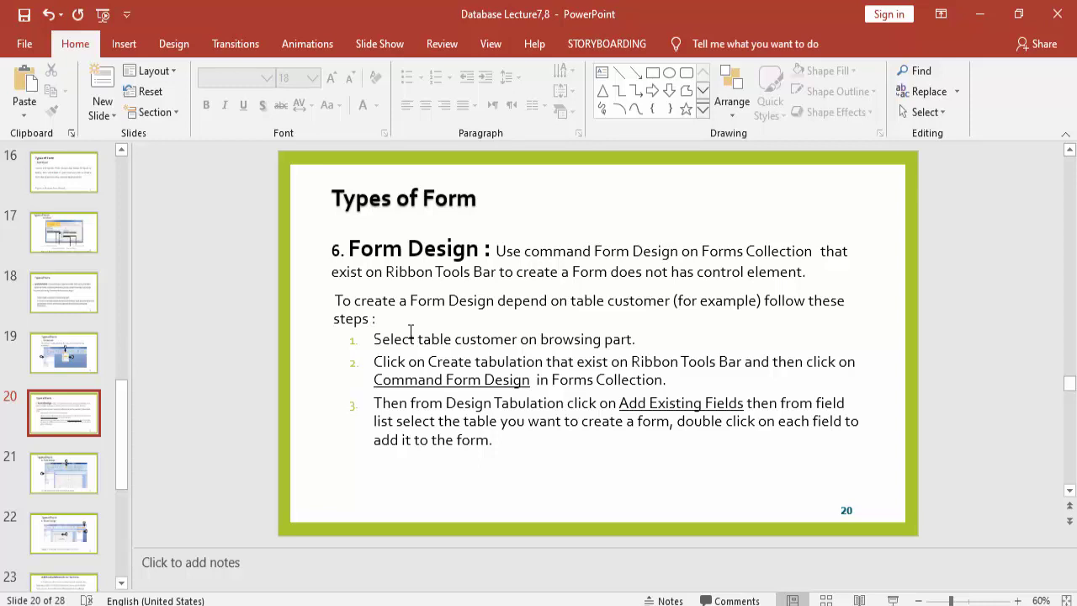
left_click(499, 251)
mouse_move(498, 251)
left_mouse_down()
mouse_move(617, 298)
mouse_move(821, 296)
left_mouse_up()
left_click(287, 398)
key("alt+Tab")
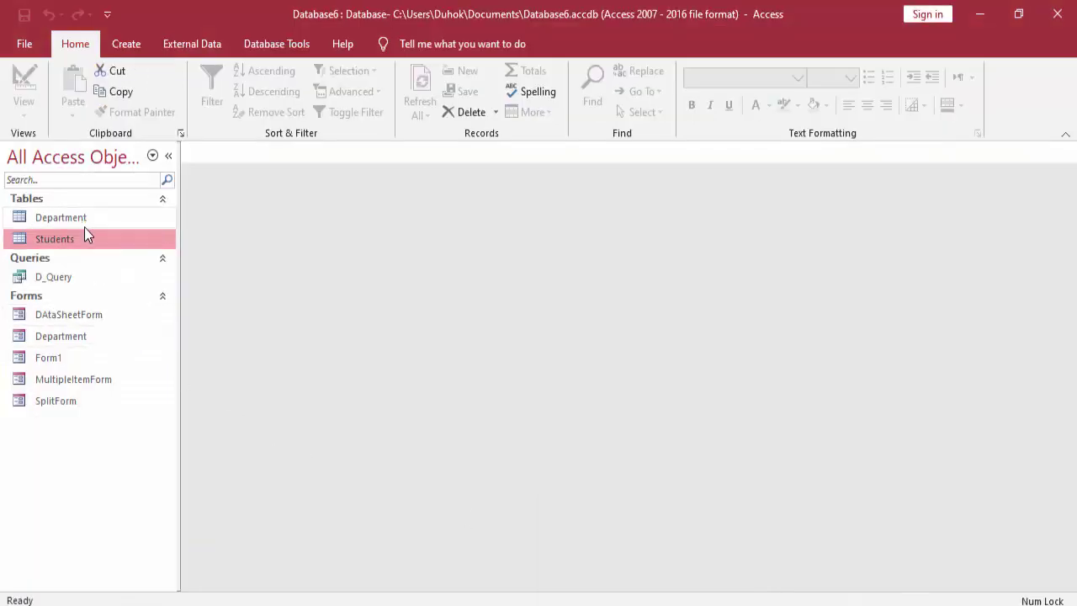
- Create blank Form2 in Form Design, preview it in Form View, then return to Design View
left_click(122, 42)
left_click(349, 124)
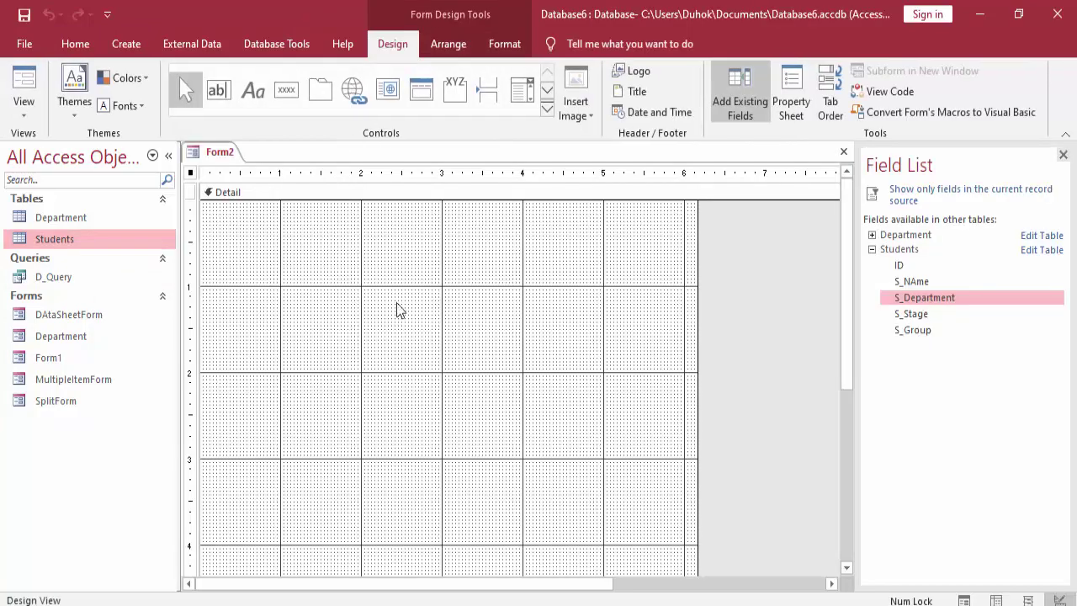
left_click(26, 80)
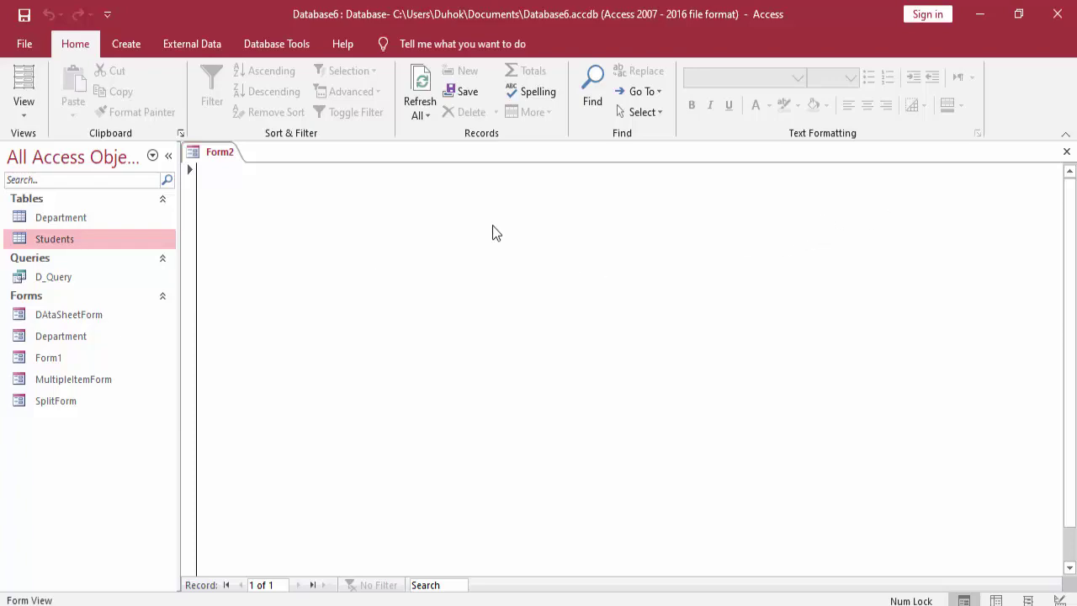
left_click(21, 116)
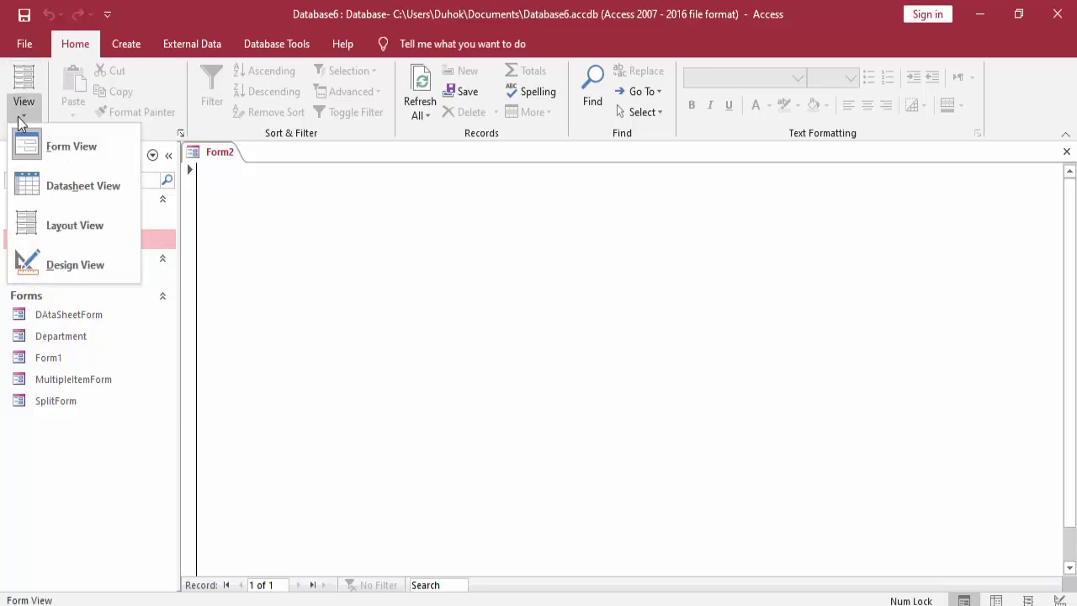
left_click(77, 266)
left_click(373, 293)
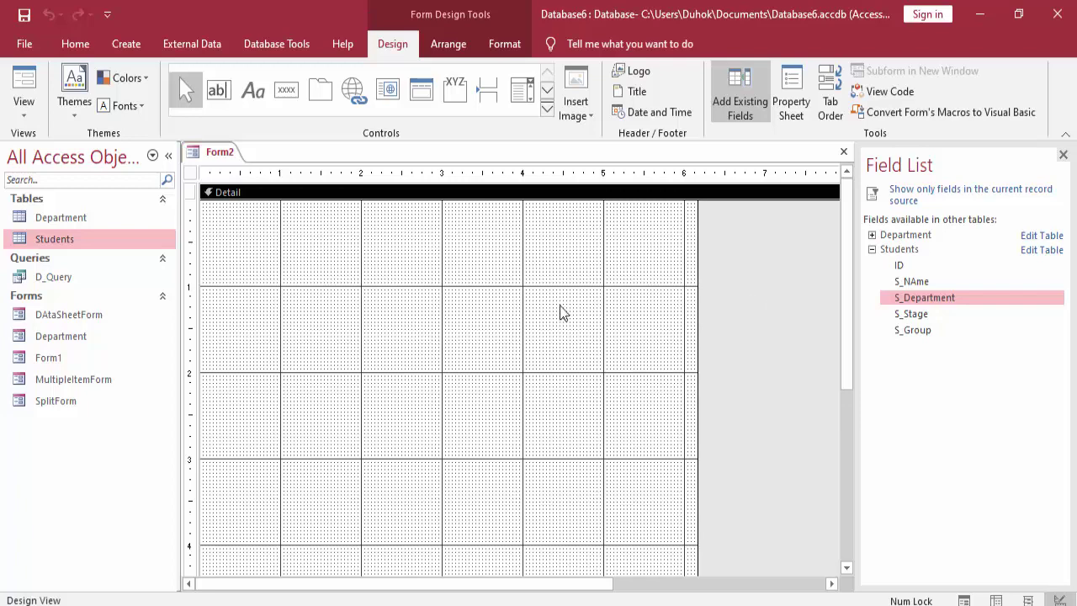
- Select the Department table in the field list and check its properties
left_click(74, 223)
left_click(71, 235)
left_click(68, 220)
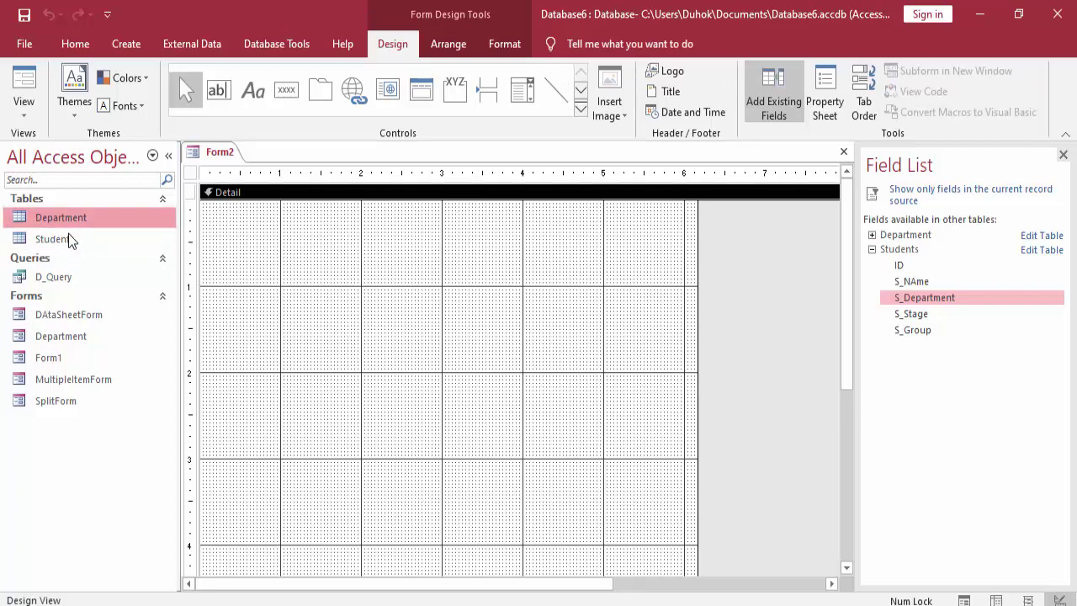
left_click(69, 234)
left_click(66, 221)
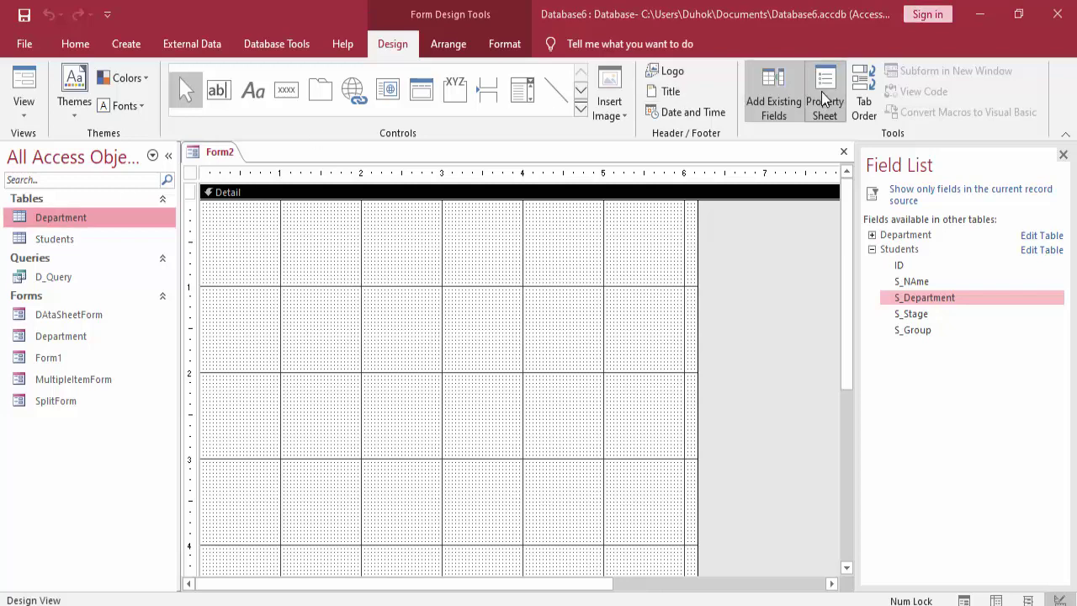
key("alt+Return")
left_click(597, 366)
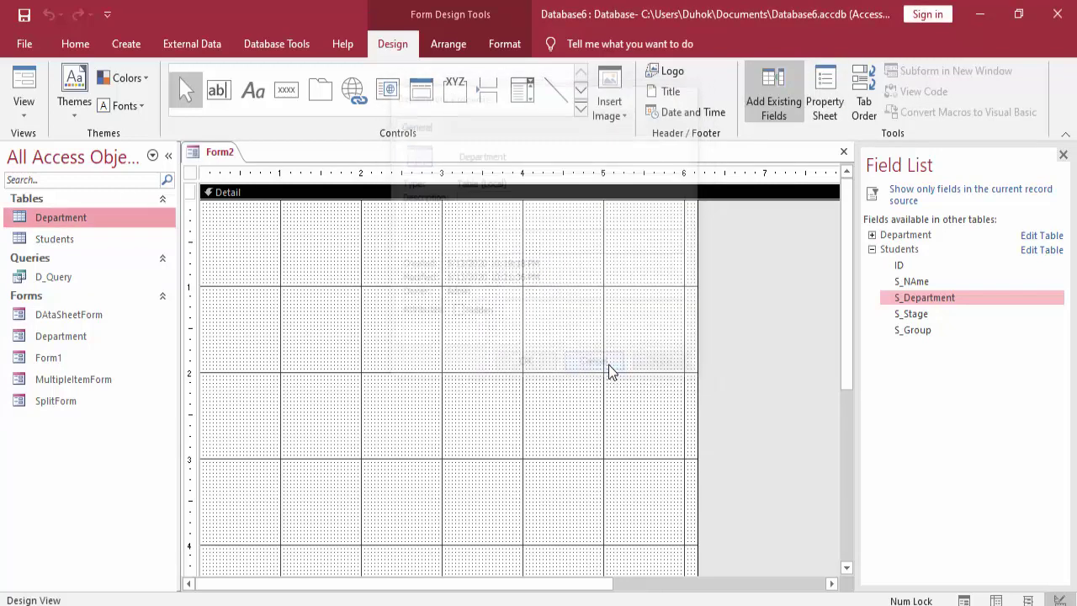
- Close the Field List, show the Detail section's Property Sheet, and return to the slides
left_click(1062, 155)
left_click(808, 101)
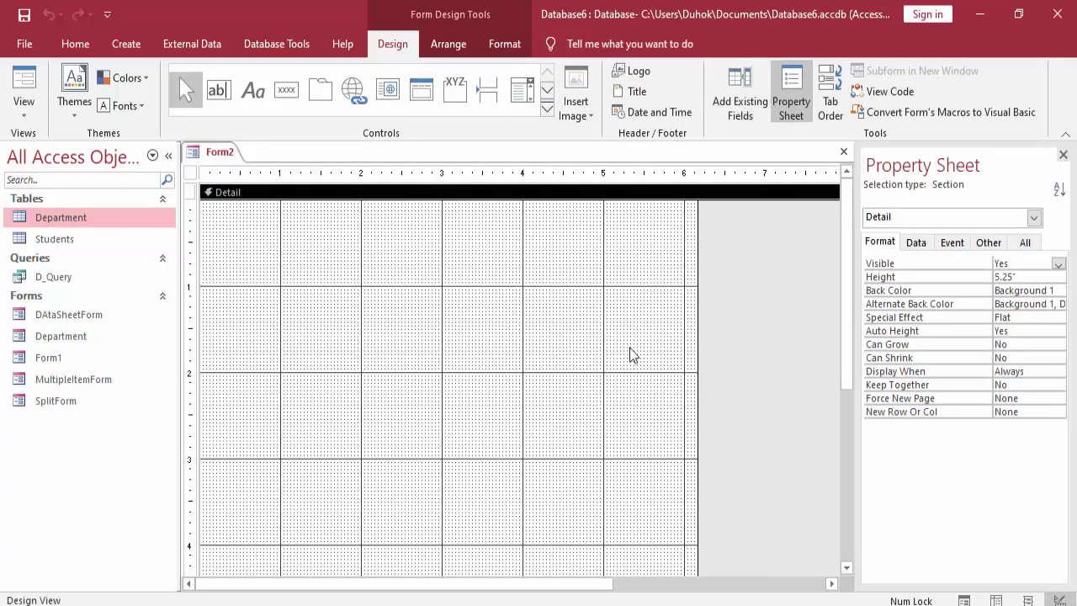
key("alt+Tab")
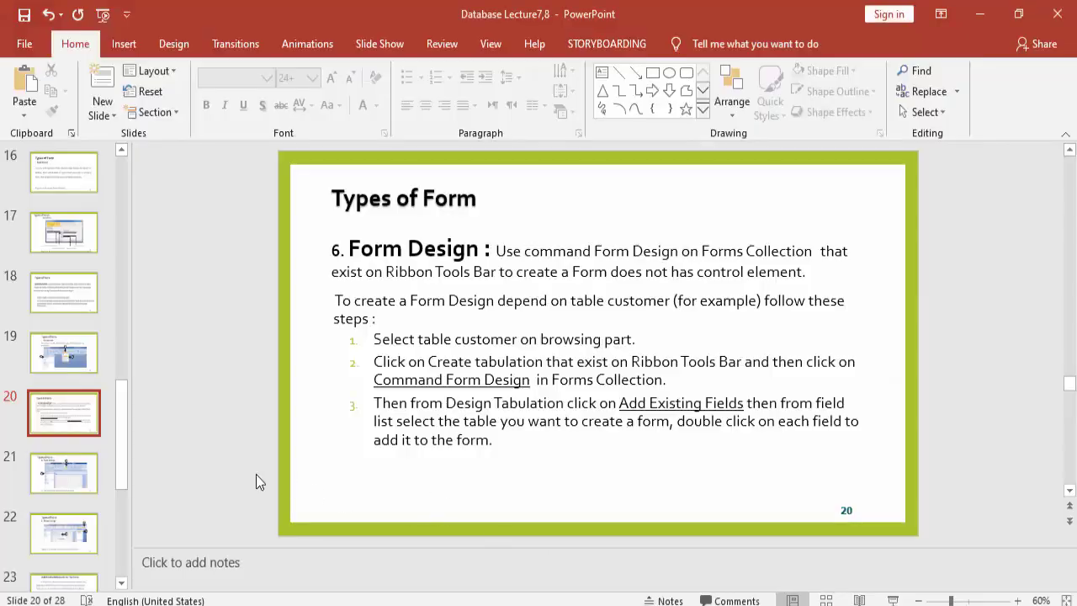
- Page through slides 21 and 22 on inserting fields, then return to Form2
scroll(256, 474, "down", 1)
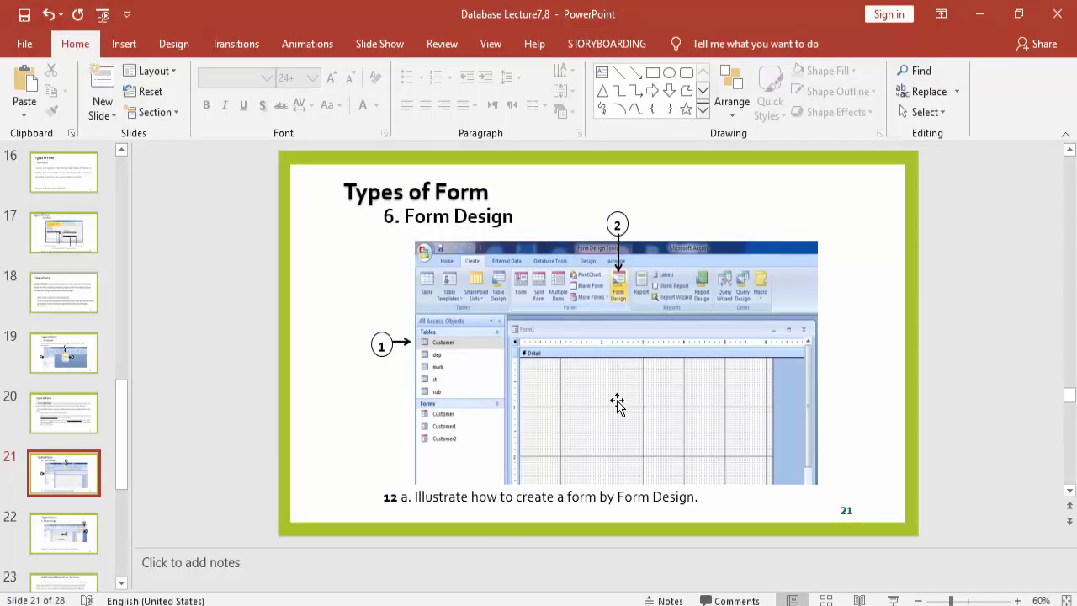
scroll(295, 429, "down", 1)
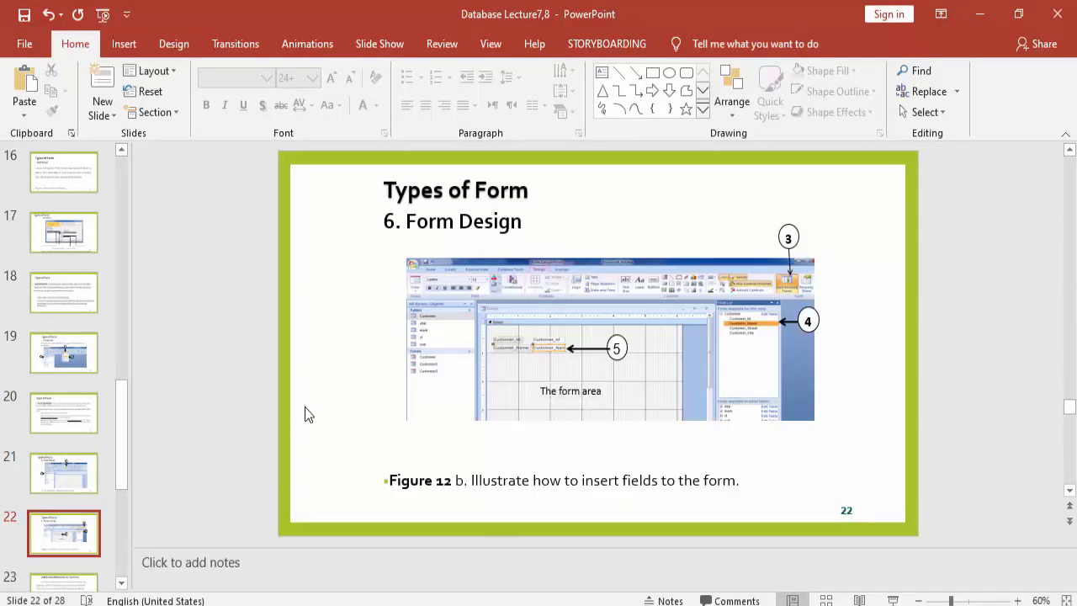
key("alt+Tab")
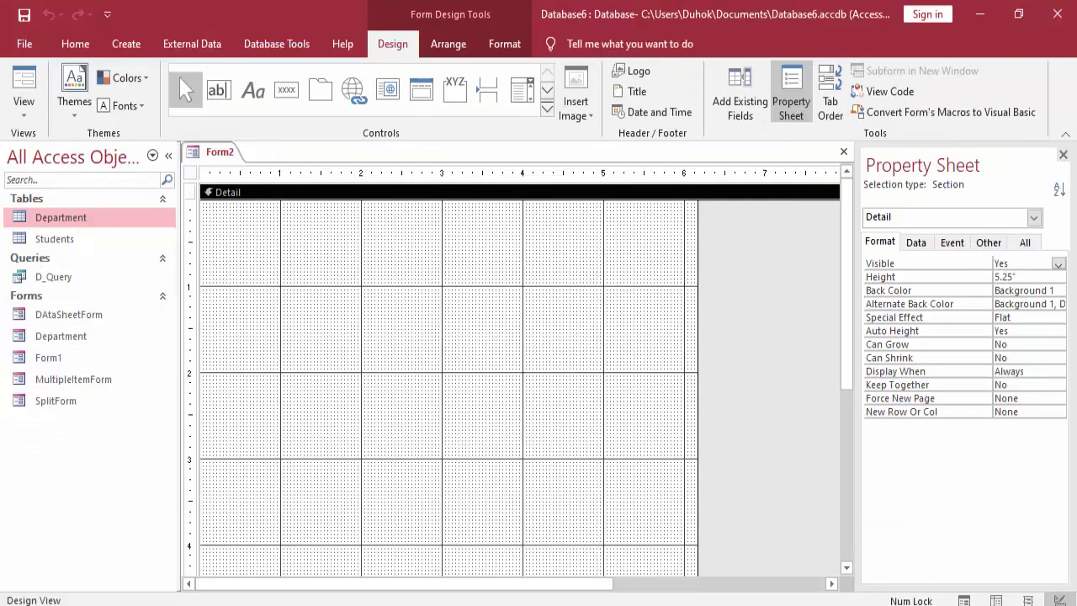
- Reopen the Field List and expand the Department table's fields
left_click(742, 107)
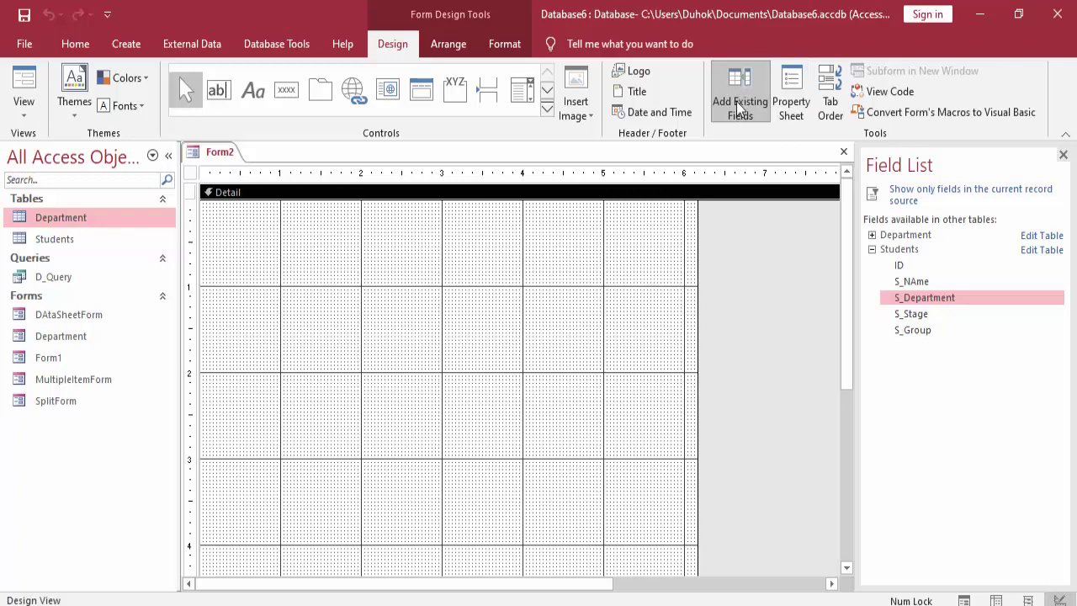
left_click(872, 250)
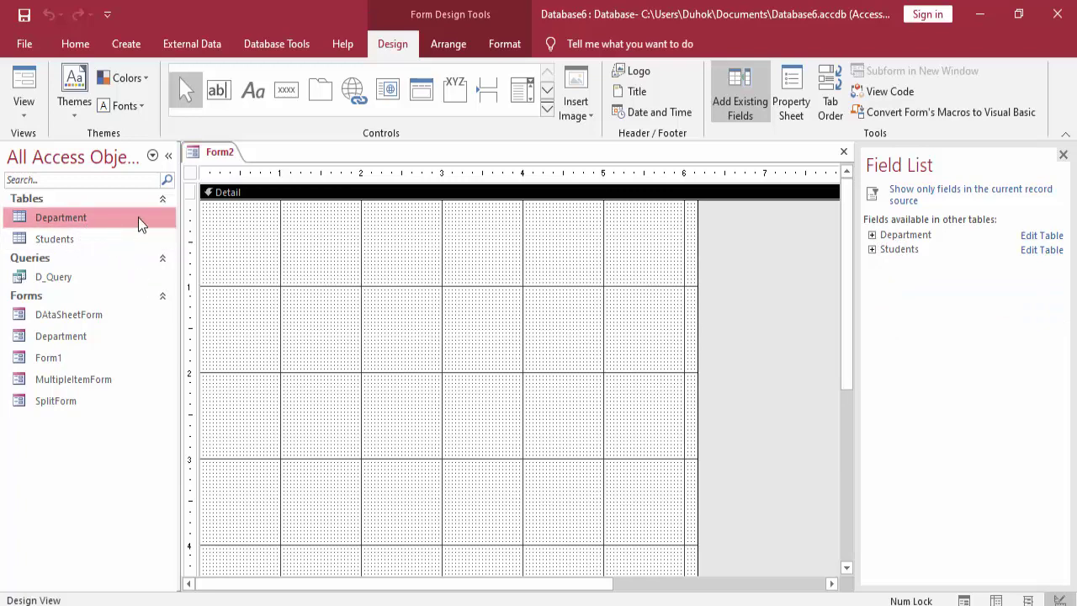
left_click(872, 237)
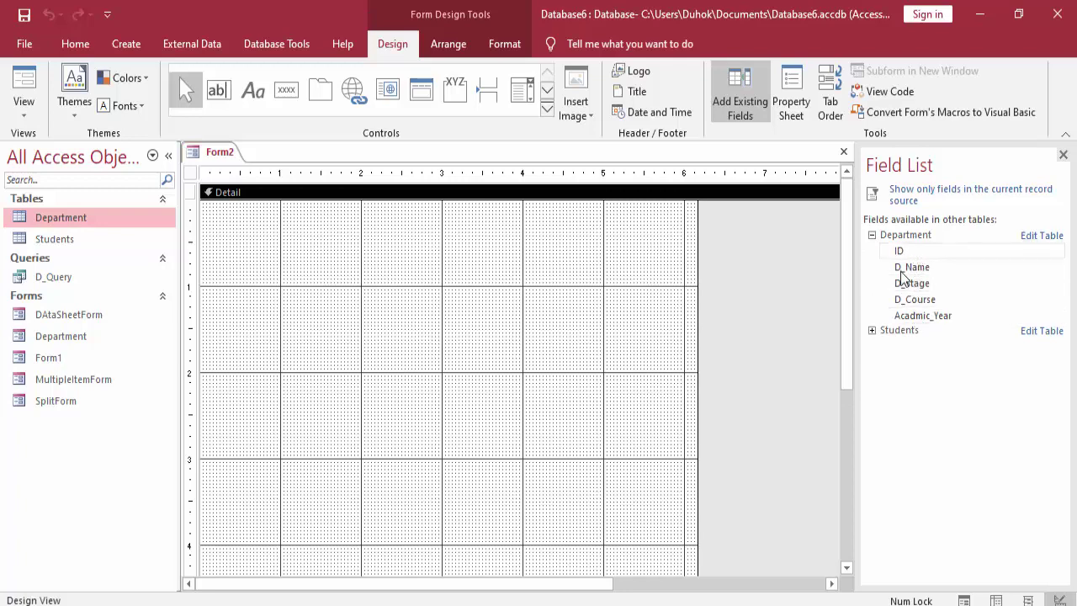
left_click(872, 330)
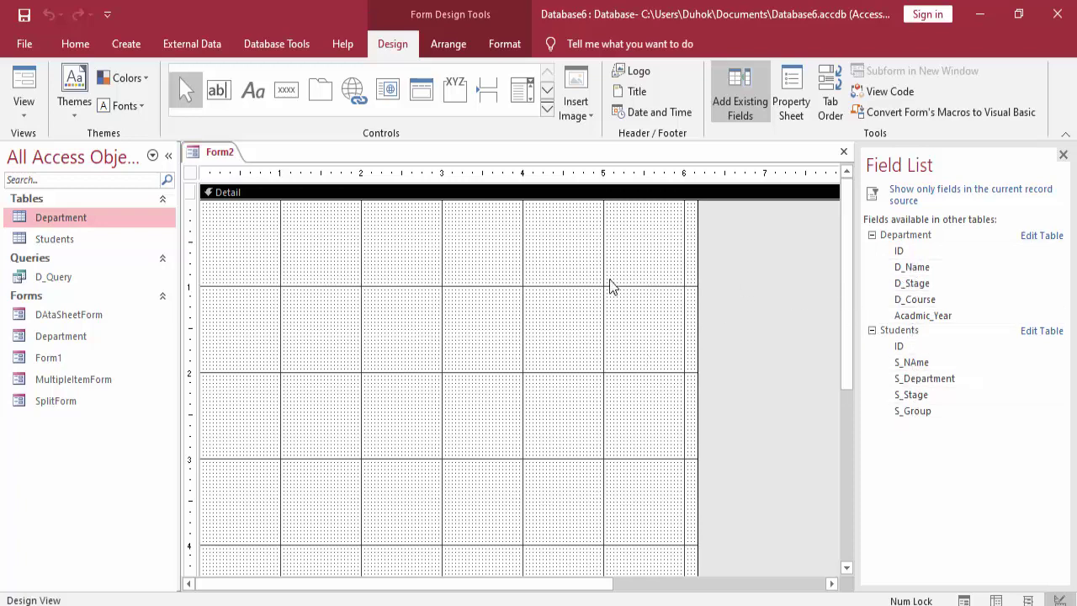
- Place ID, D_Name, D_Stage and Acadmic_Year on Form2 in a column, then test in Form View
left_click(909, 240)
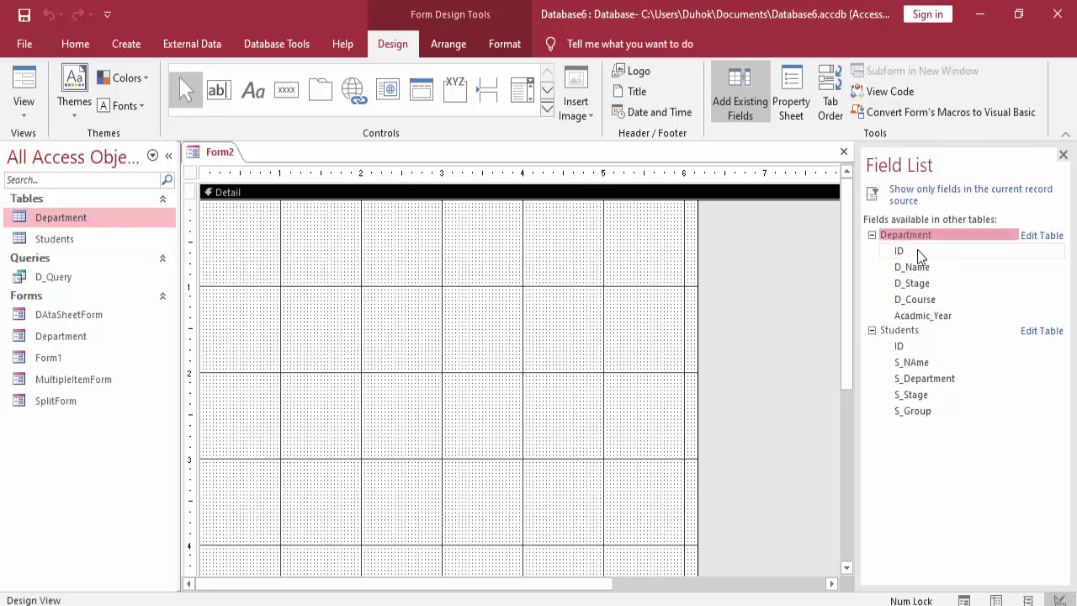
left_click_drag(920, 250, 318, 248)
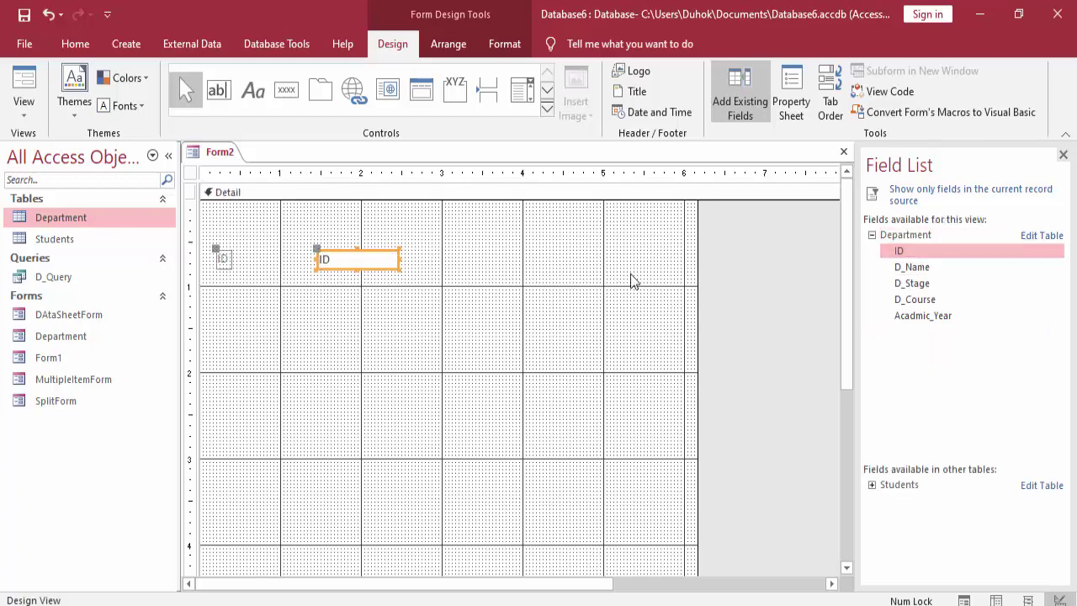
left_click(924, 264)
left_click_drag(927, 264, 321, 284)
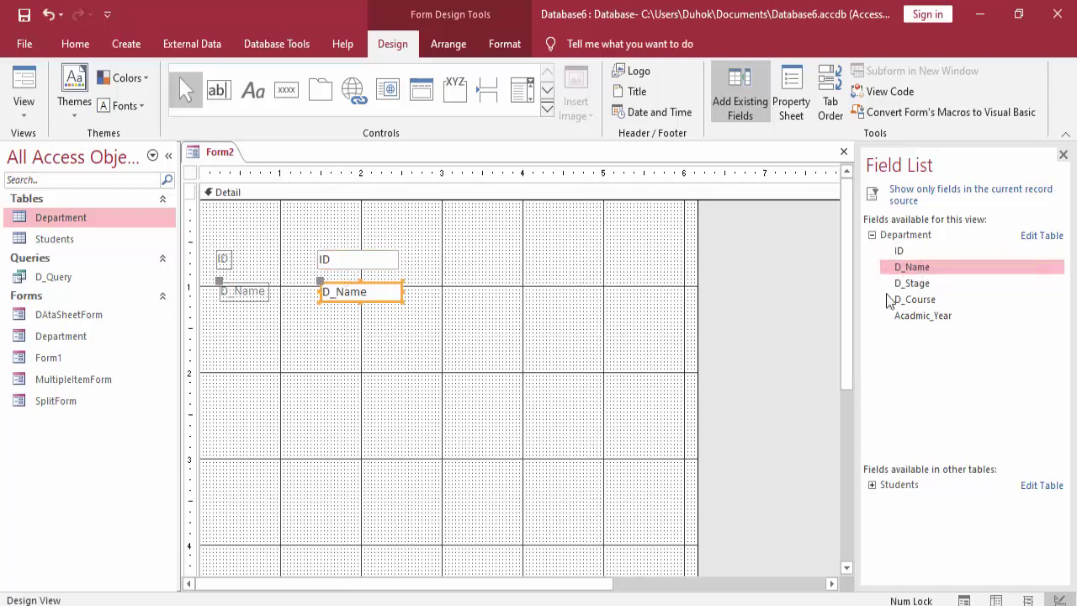
left_click(924, 284)
left_click_drag(924, 281, 320, 318)
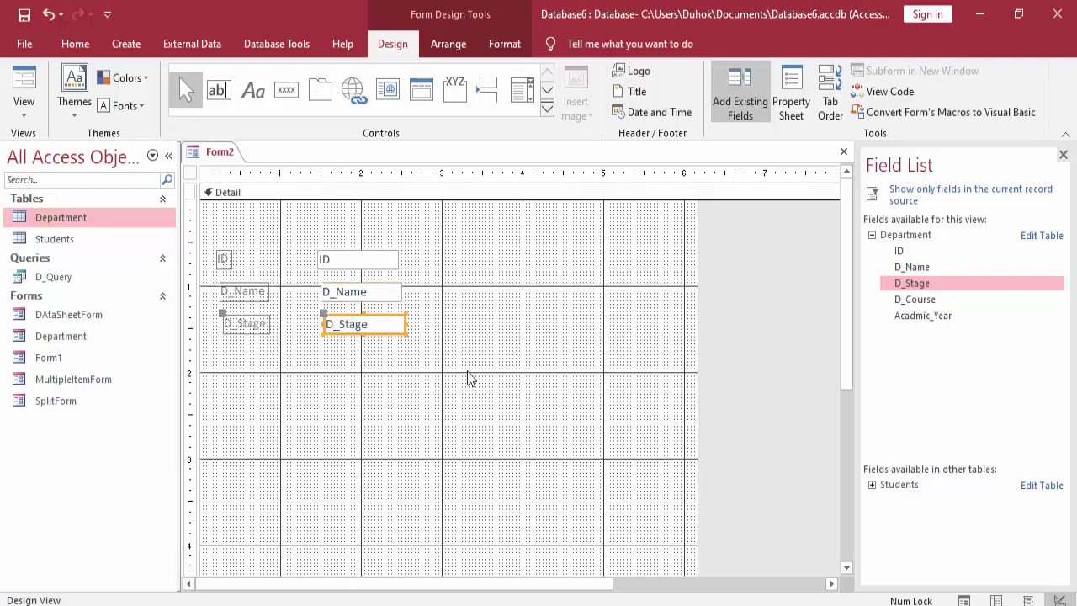
left_click(929, 311)
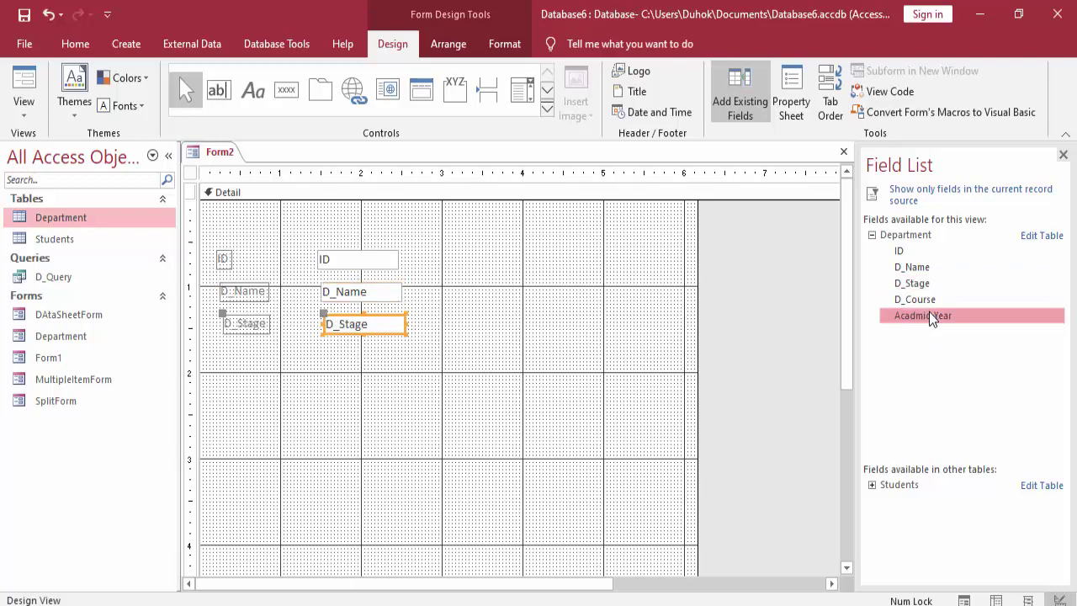
left_click_drag(926, 314, 321, 341)
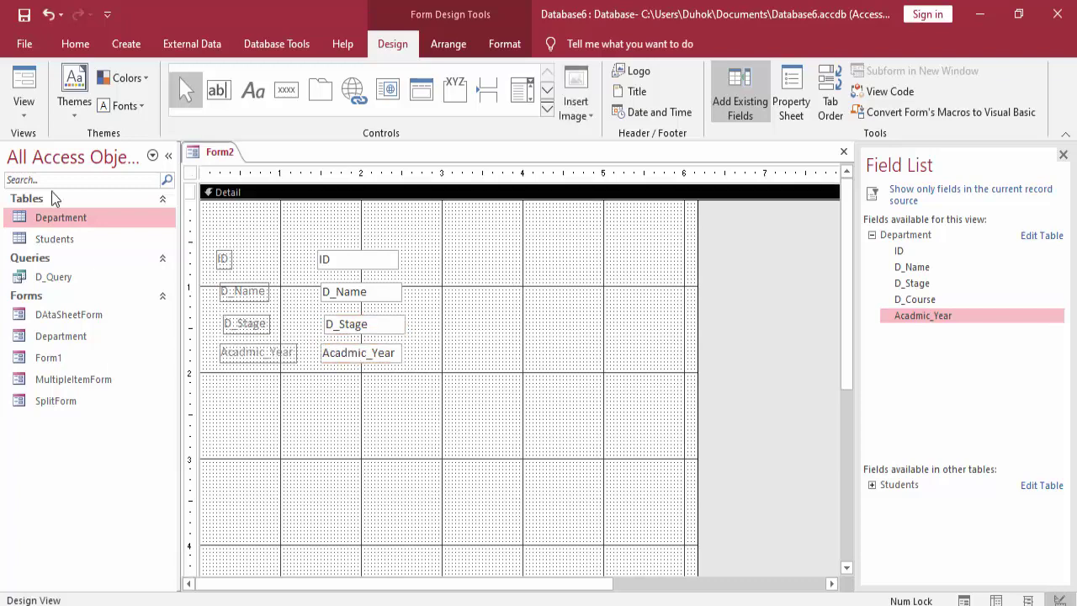
left_click(22, 91)
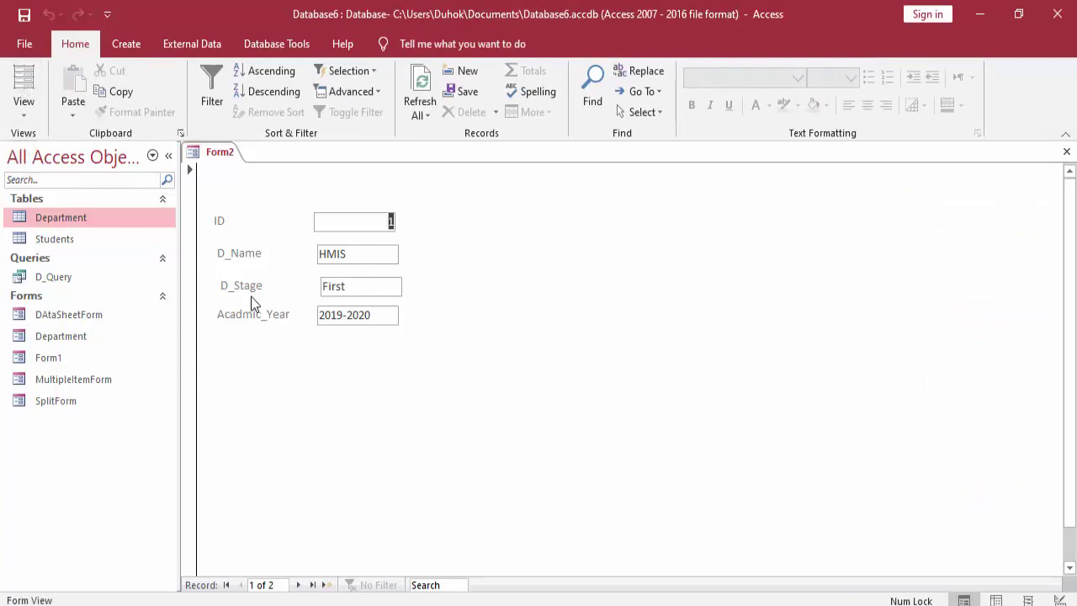
- Browse between Department records 1 and 2, ending on record 2 with D_Name HMIS
left_click(299, 585)
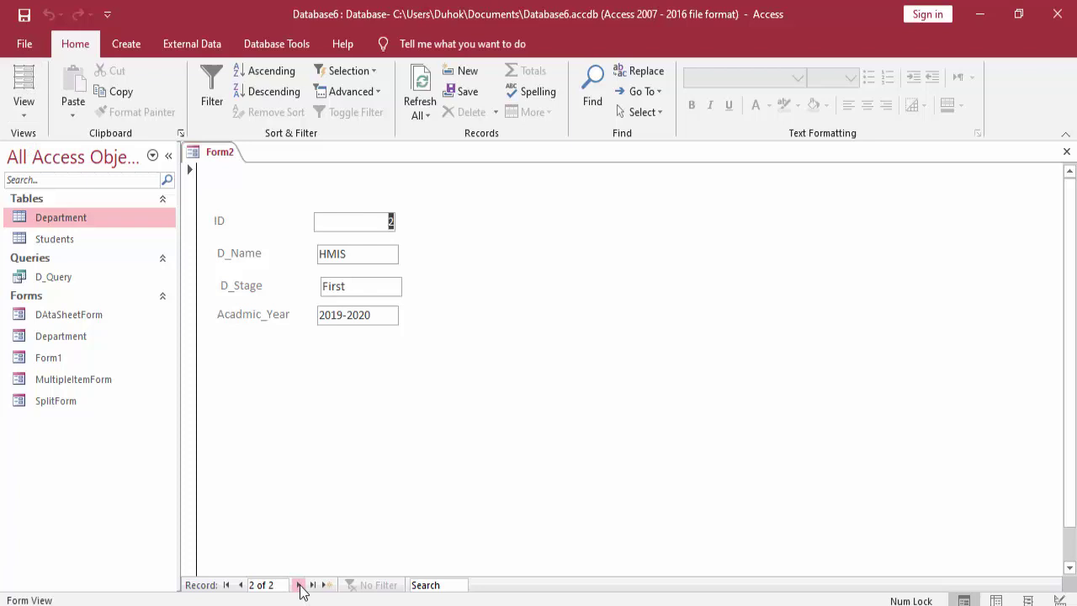
left_click(241, 585)
left_click(299, 585)
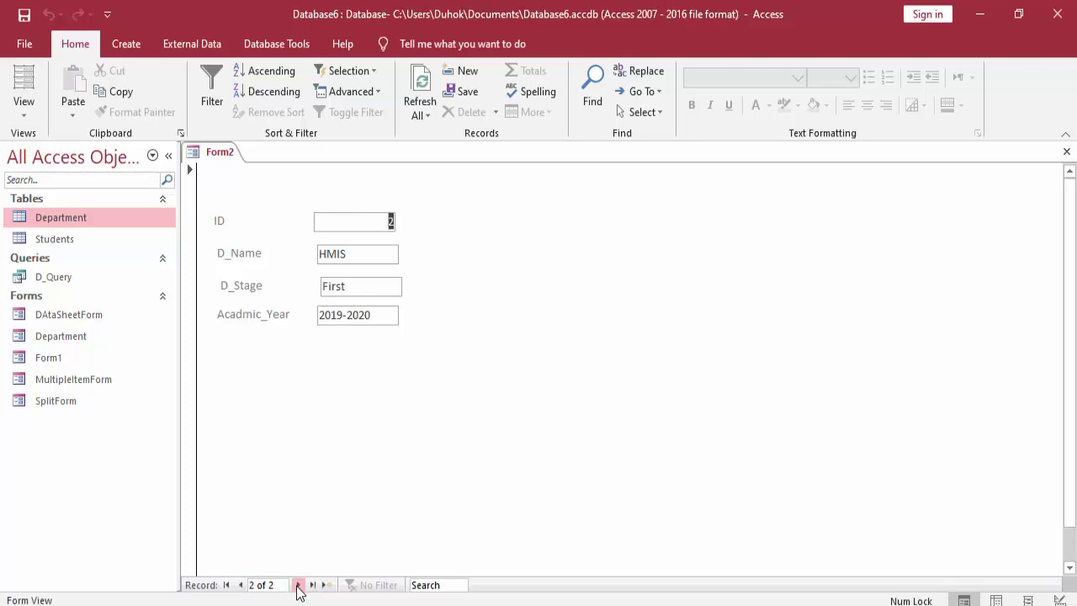
right_click(252, 431)
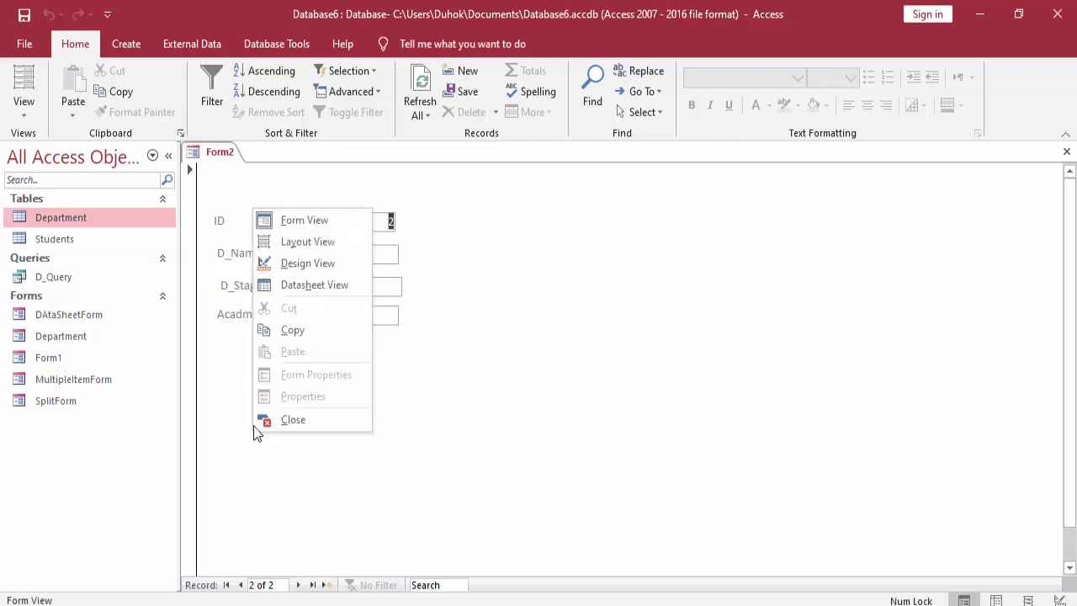
left_click(271, 548)
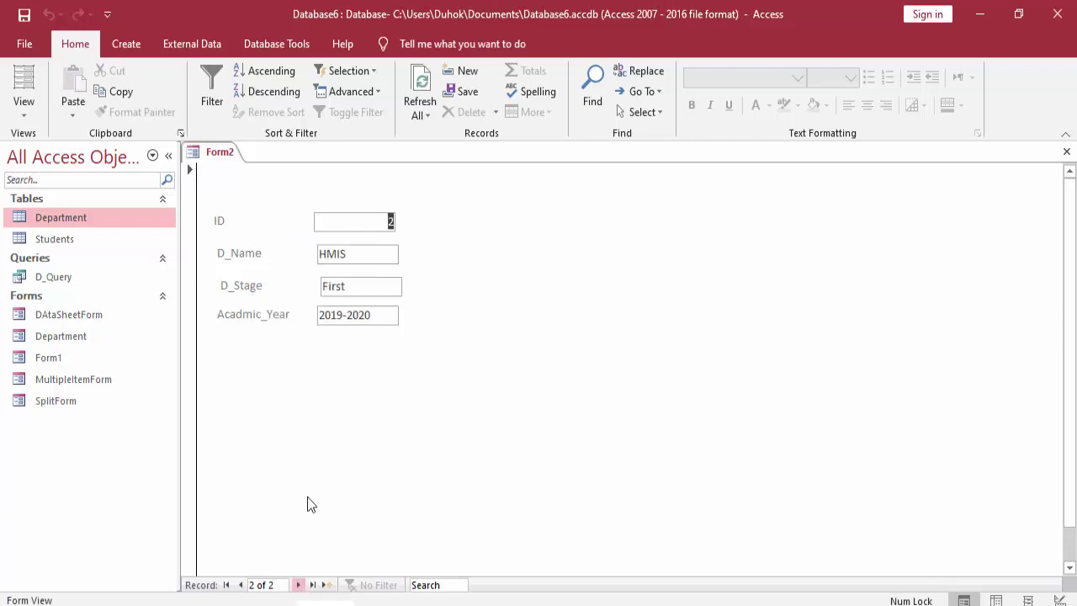
left_click(353, 257)
right_click(288, 405)
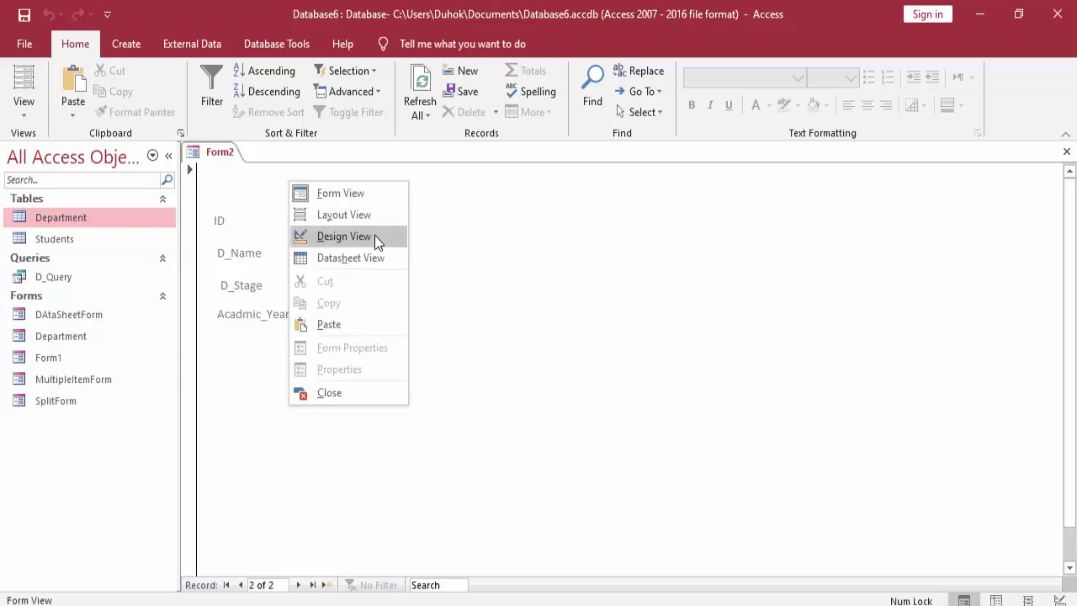
- Add D_Course below Acadmic_Year, verify DBMS and BIO in Form View, then return to Design View
left_click(374, 236)
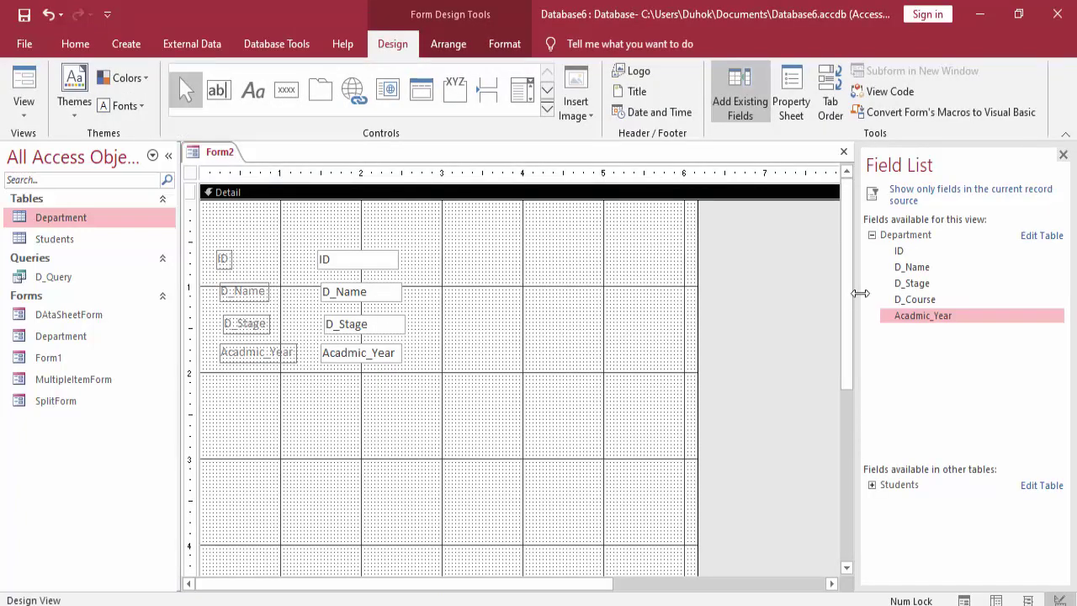
left_click_drag(909, 300, 325, 382)
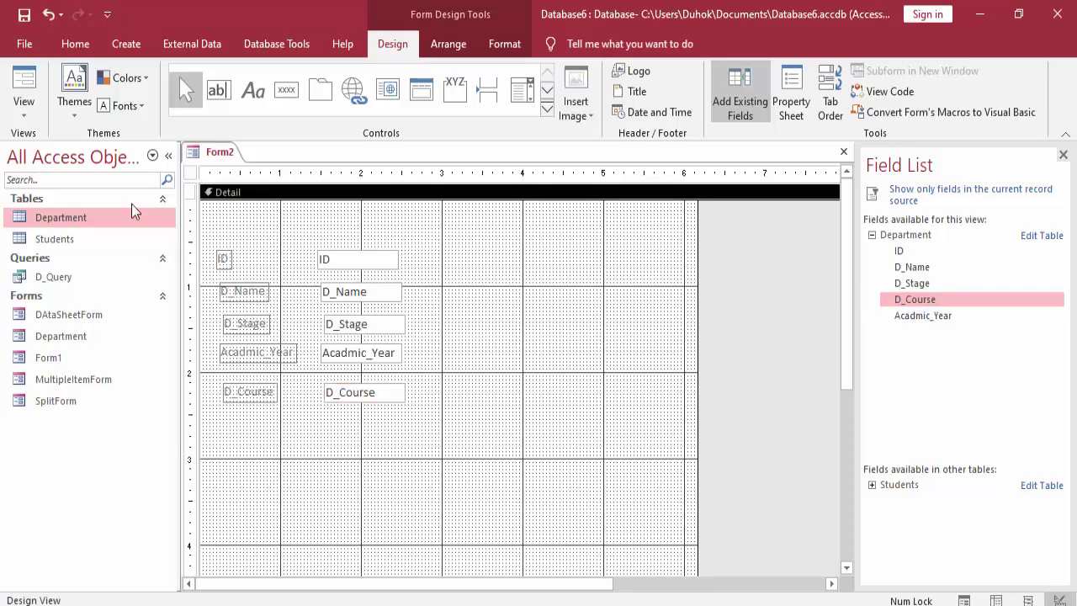
left_click(24, 88)
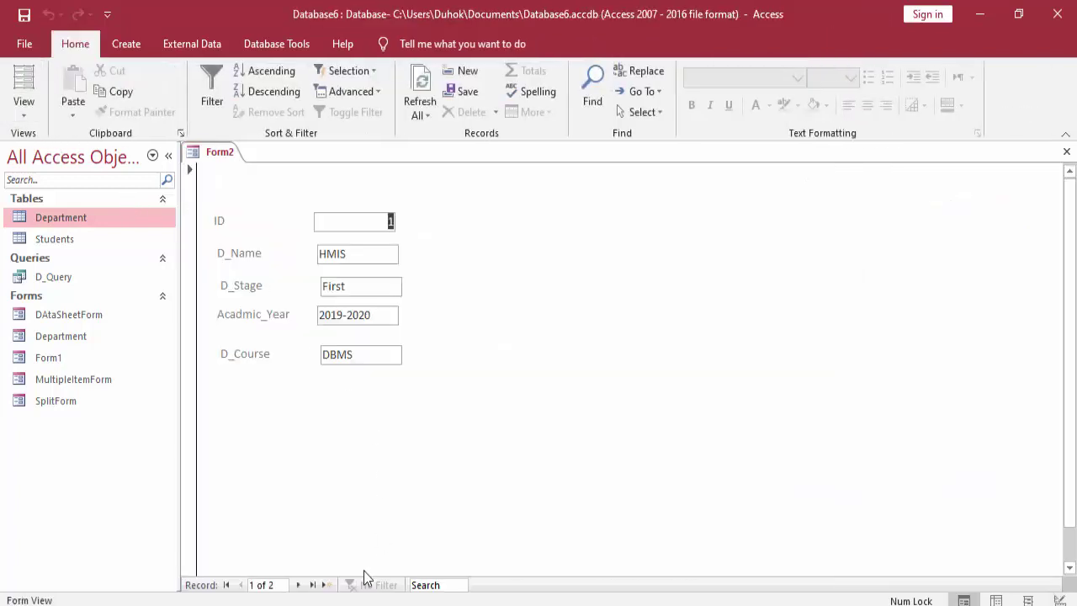
left_click(298, 584)
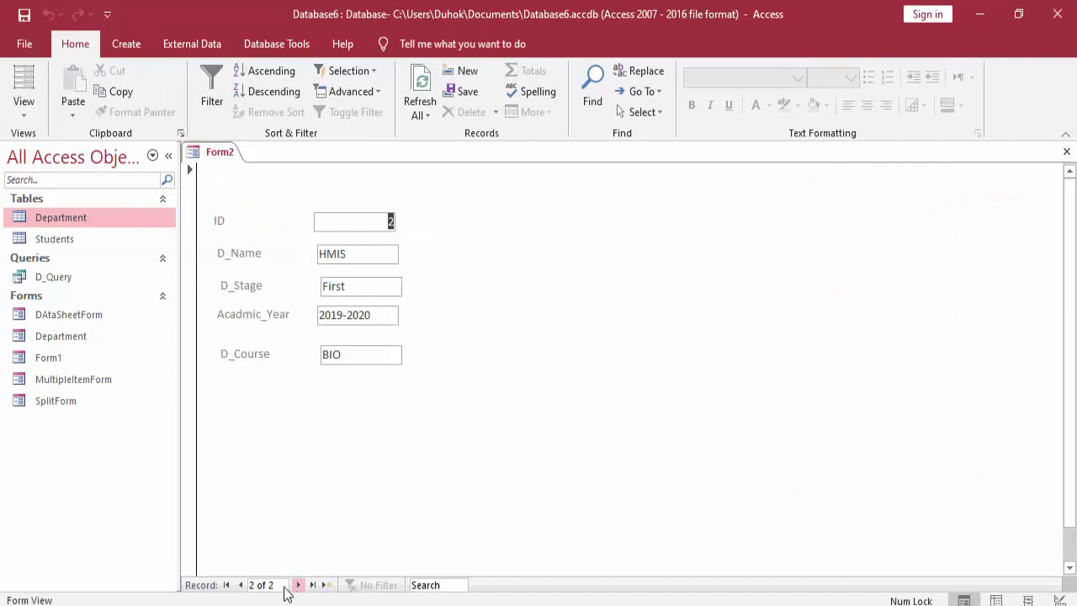
left_click(239, 585)
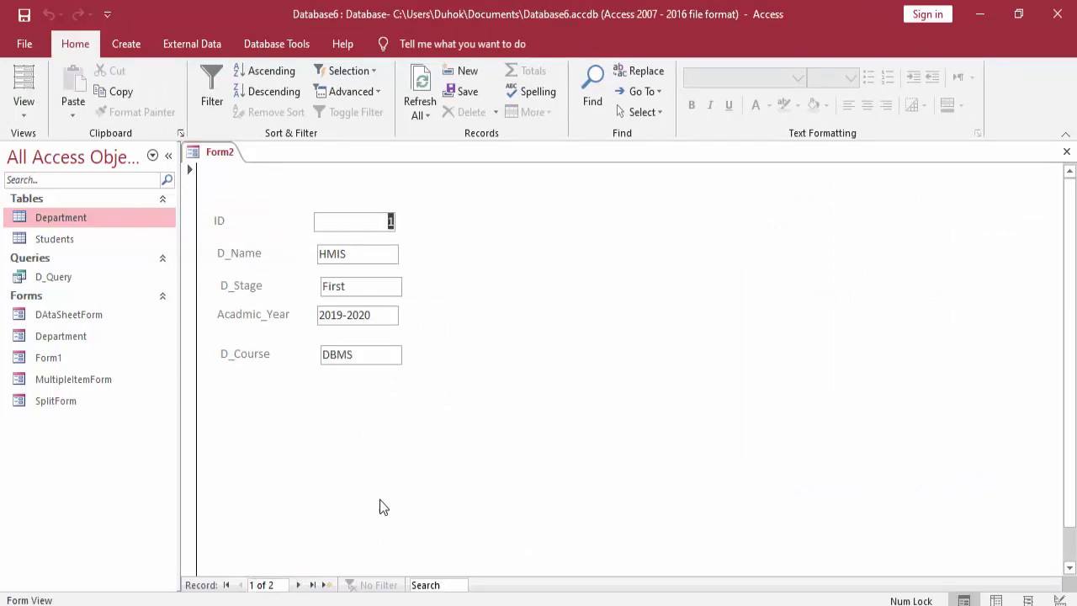
right_click(415, 466)
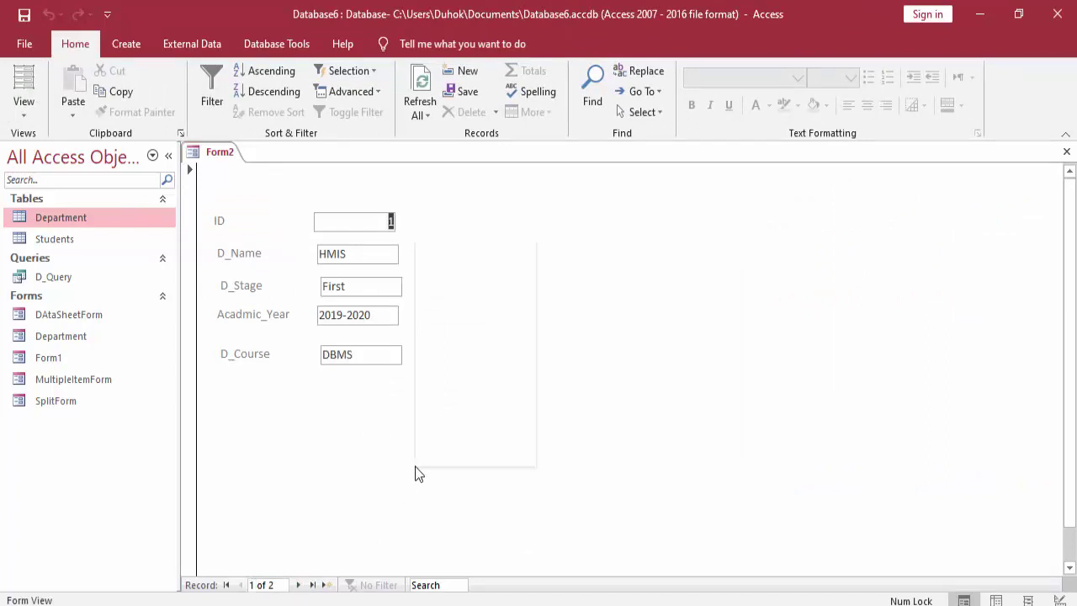
left_click(503, 302)
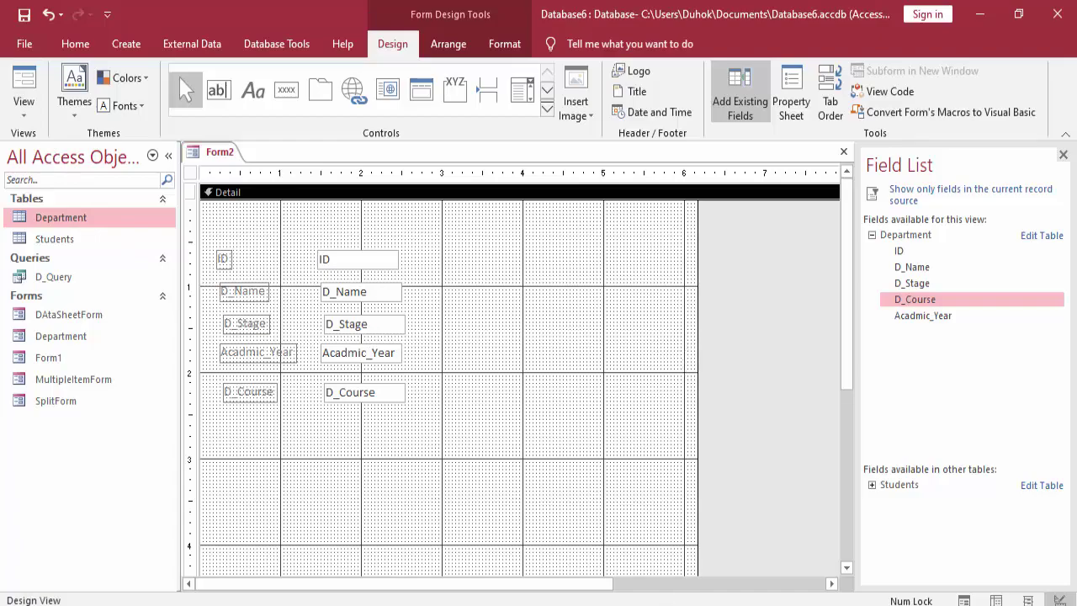
key("alt+Tab")
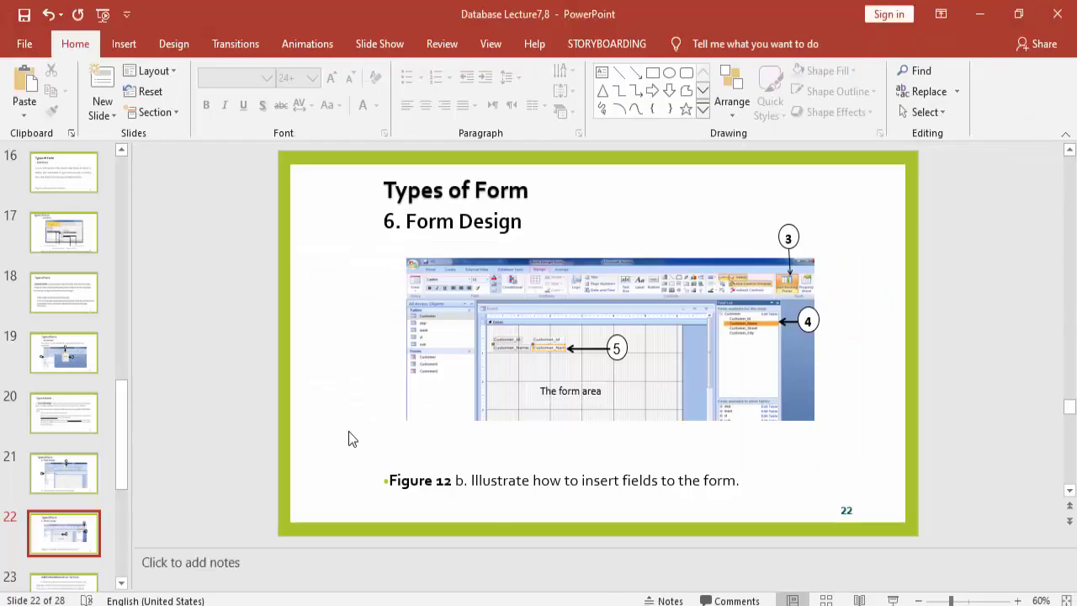
scroll(348, 431, "down", 2)
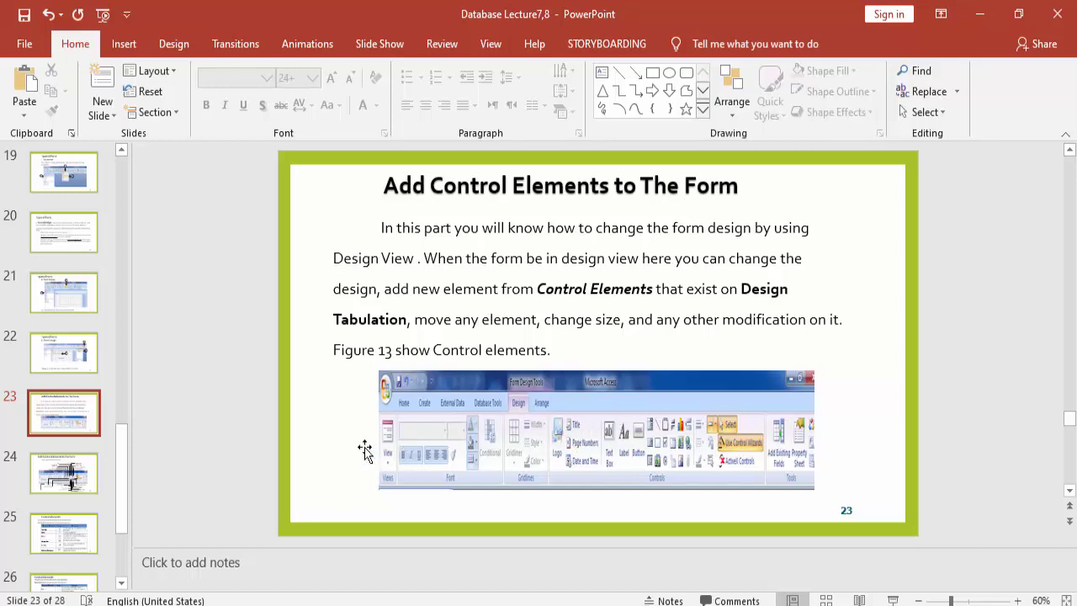
scroll(317, 455, "down", 1)
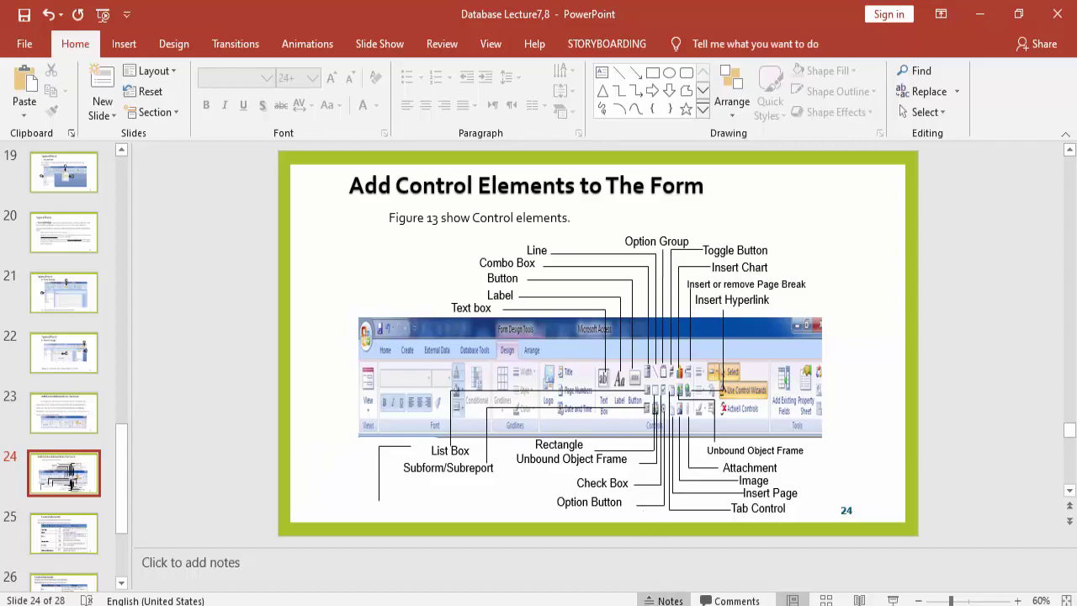
key("alt+Tab")
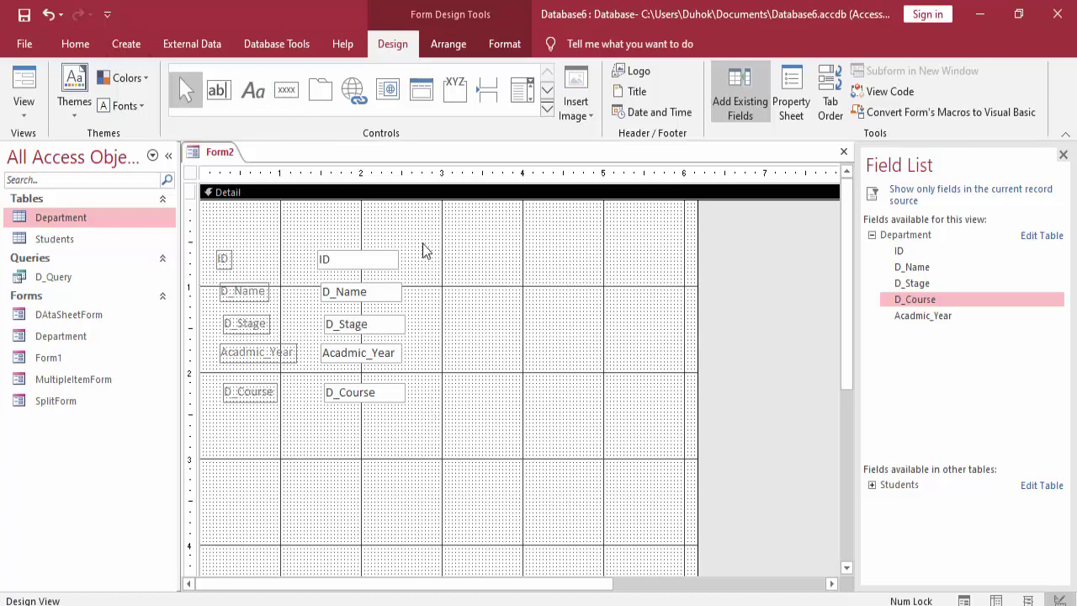
- Select all ten field labels and text boxes and move them right and up
left_click_drag(423, 246, 231, 428)
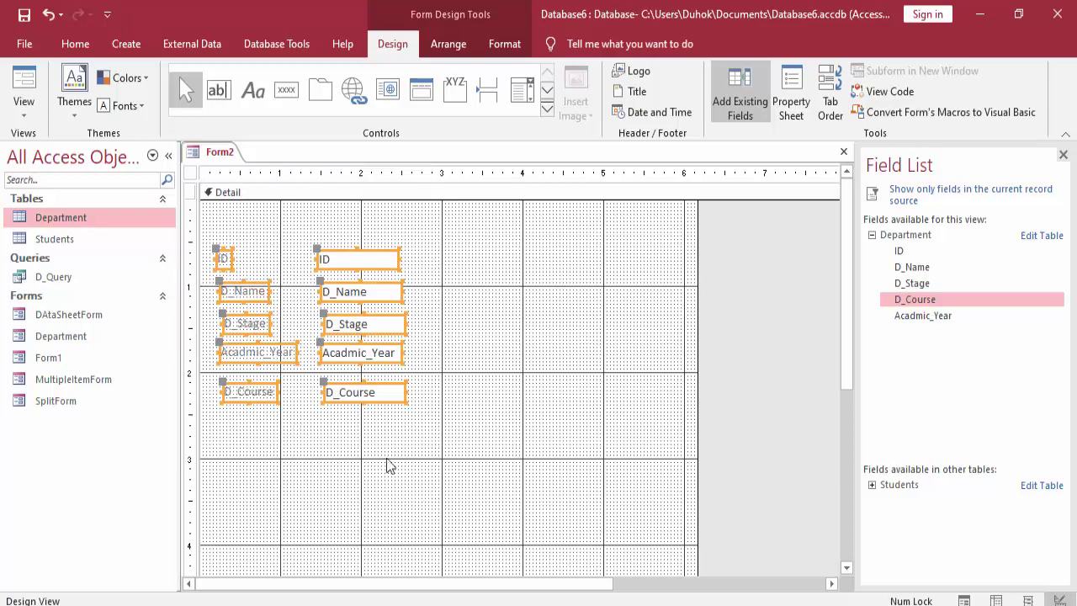
left_click_drag(368, 257, 464, 249)
left_click(458, 459)
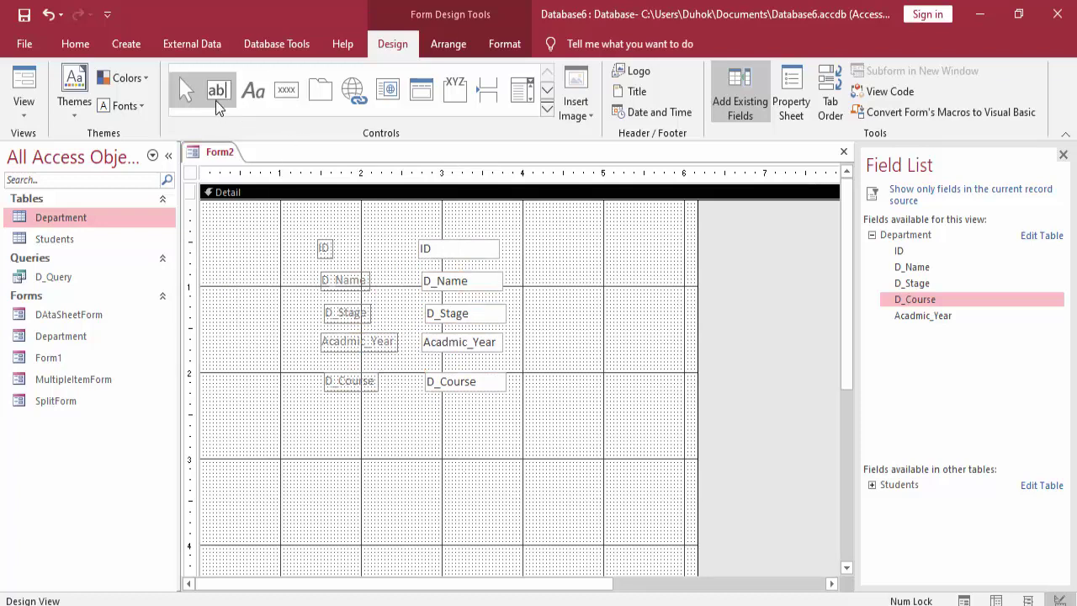
- Expand the Controls gallery to view available control types, then return to the slides
left_click(547, 102)
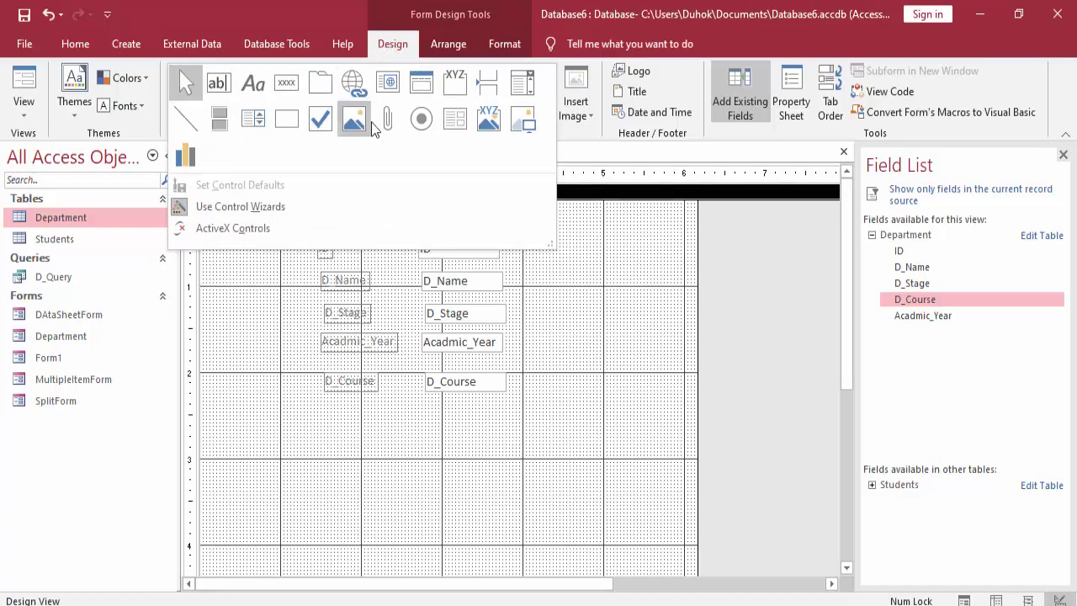
left_click(218, 118)
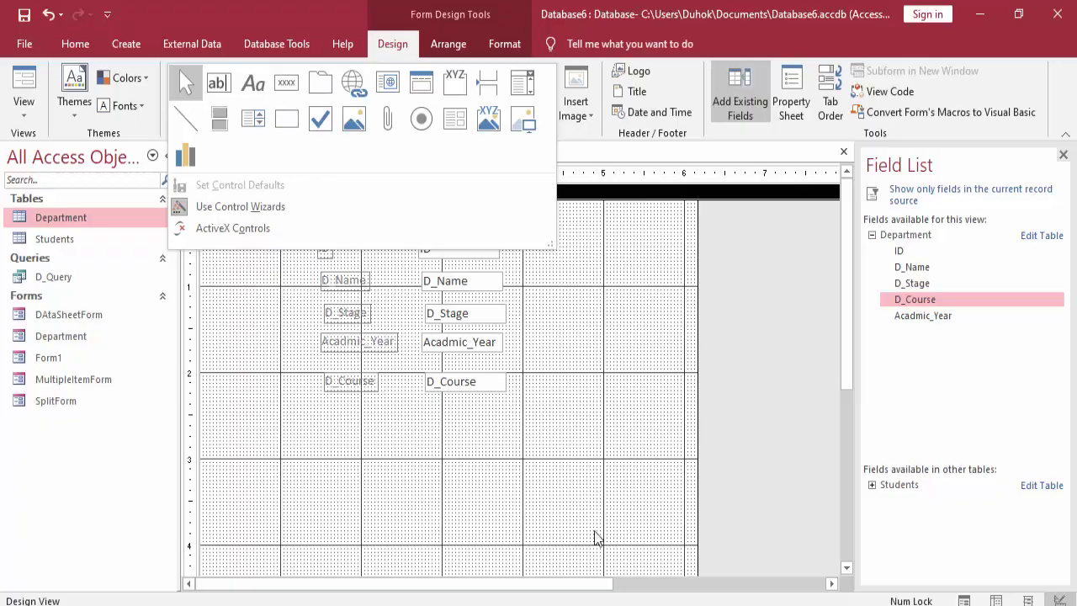
key("alt+Tab")
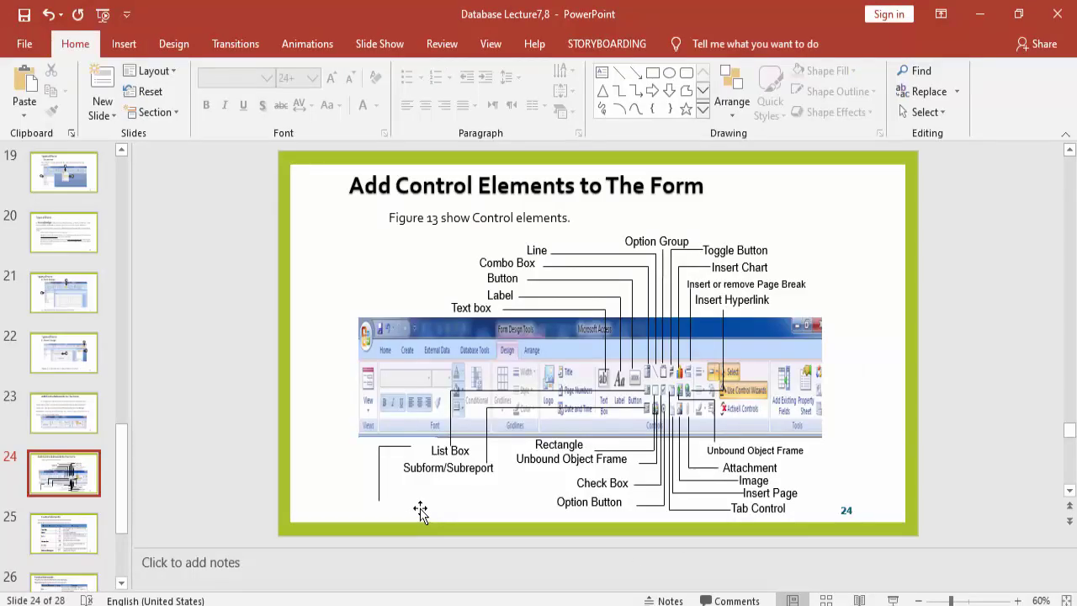